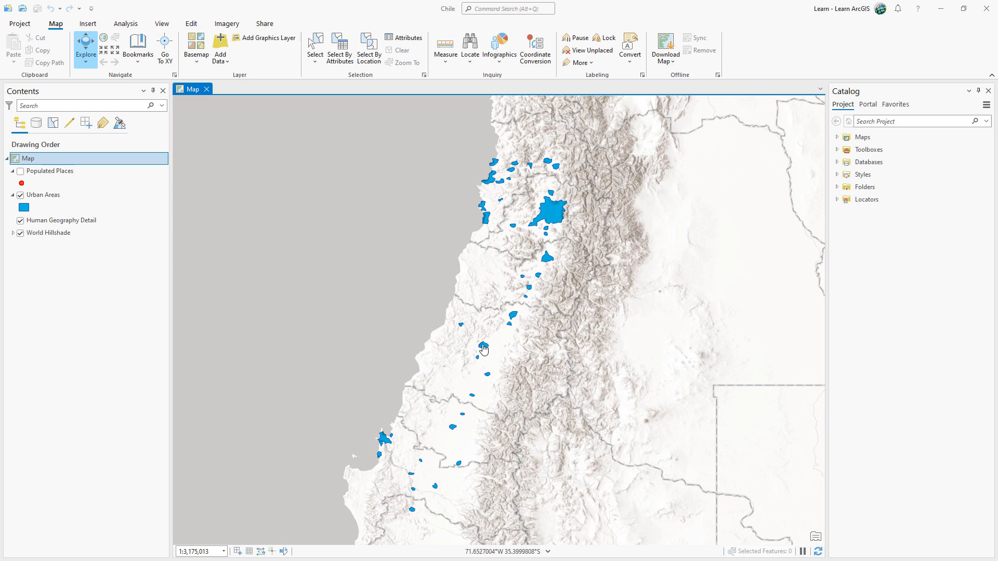
# - Show Populated Places, check Pichilemu's attributes, then start Add Spatial Join on Urban Areas
pyautogui.click(483, 346)
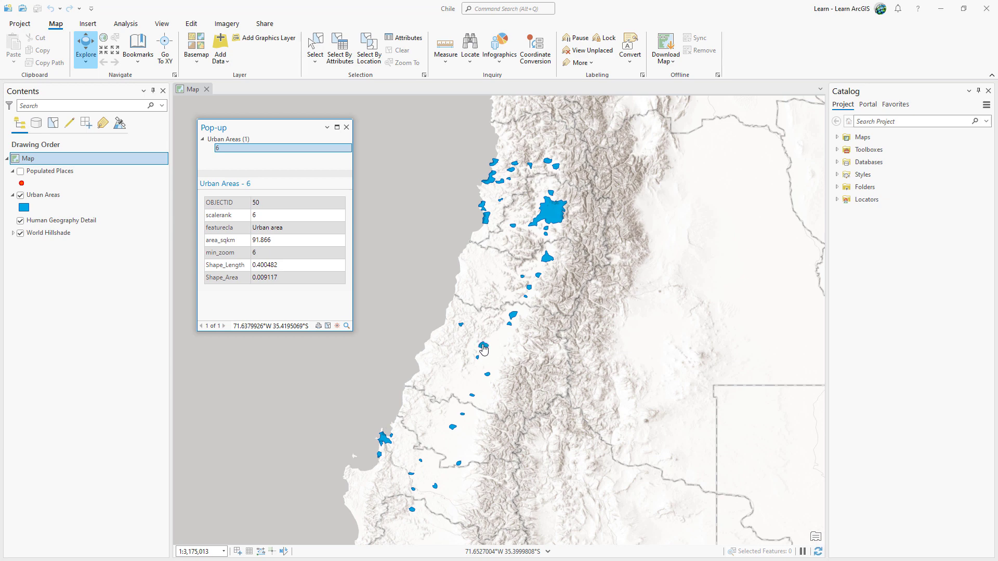
pyautogui.click(20, 171)
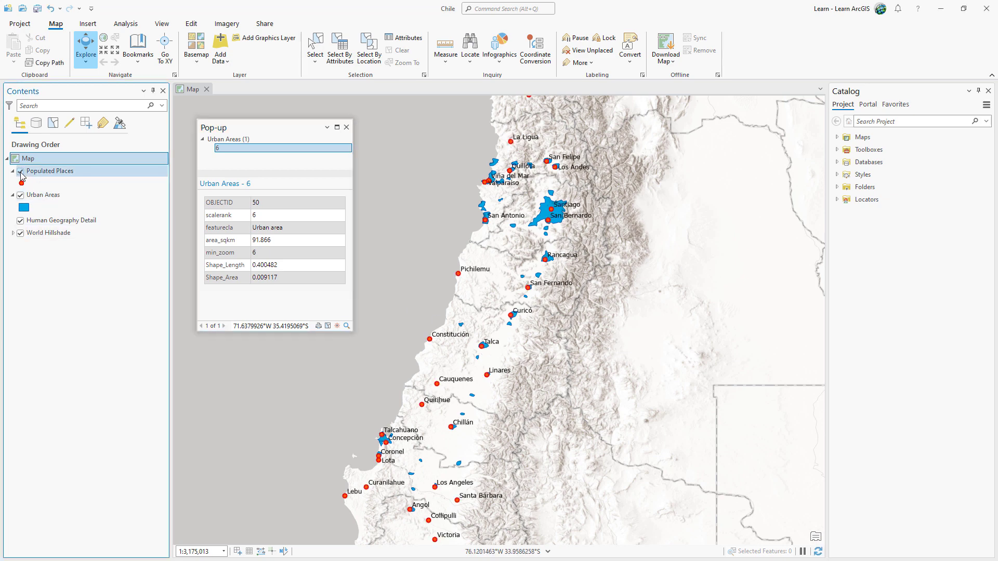
pyautogui.click(458, 274)
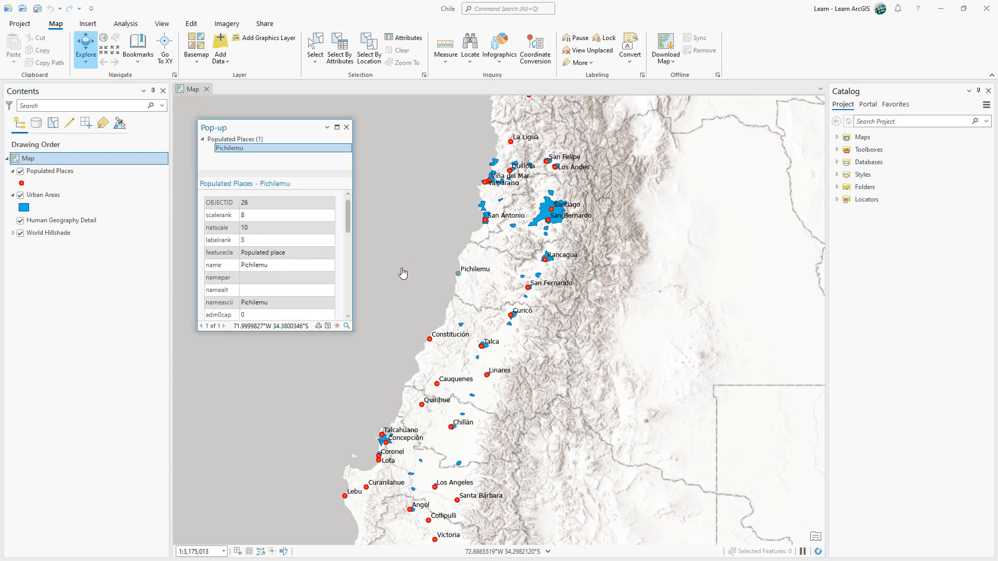
pyautogui.moveTo(268, 265); pyautogui.dragTo(241, 265)
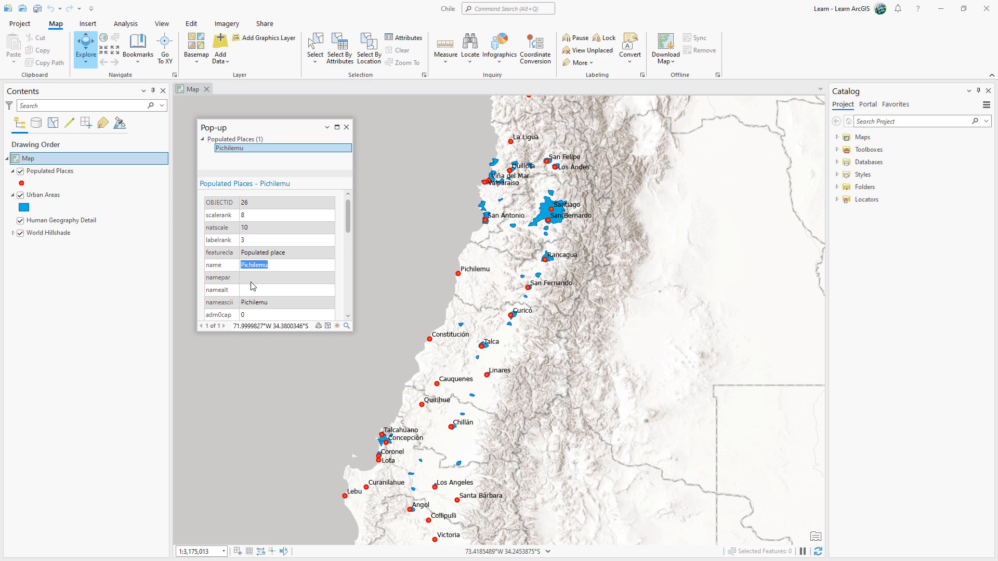
pyautogui.click(347, 128)
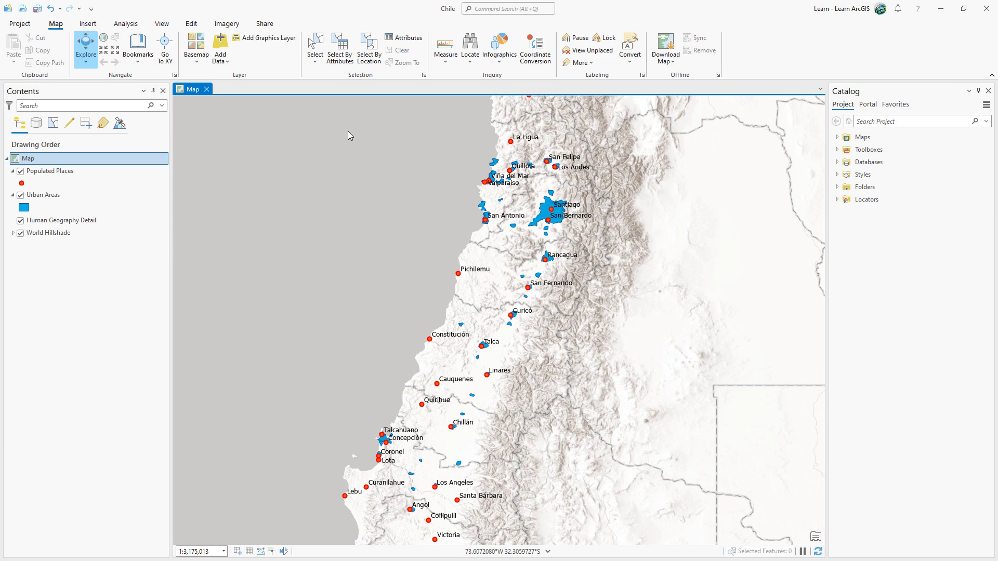
pyautogui.rightClick(43, 195)
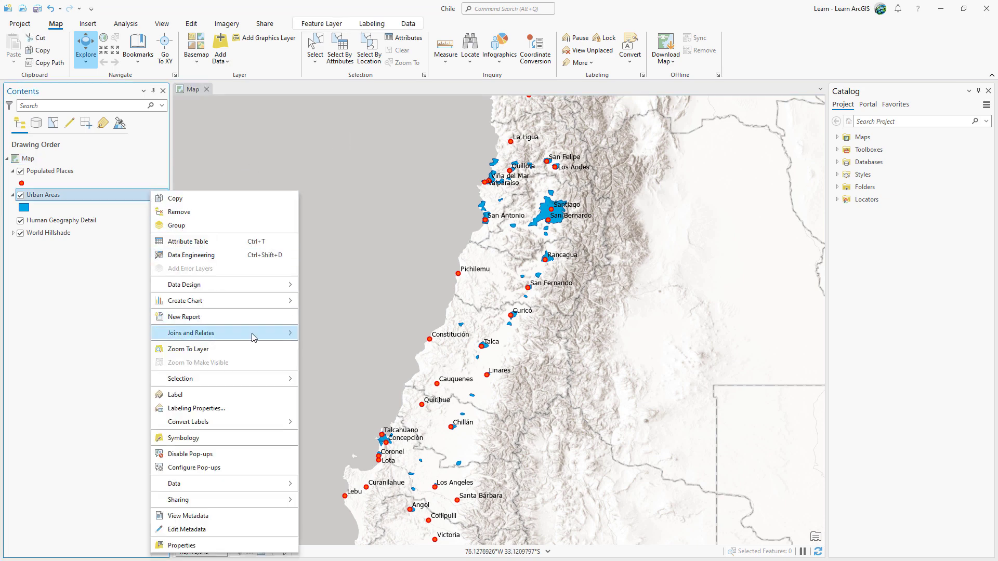
pyautogui.moveTo(223, 333)
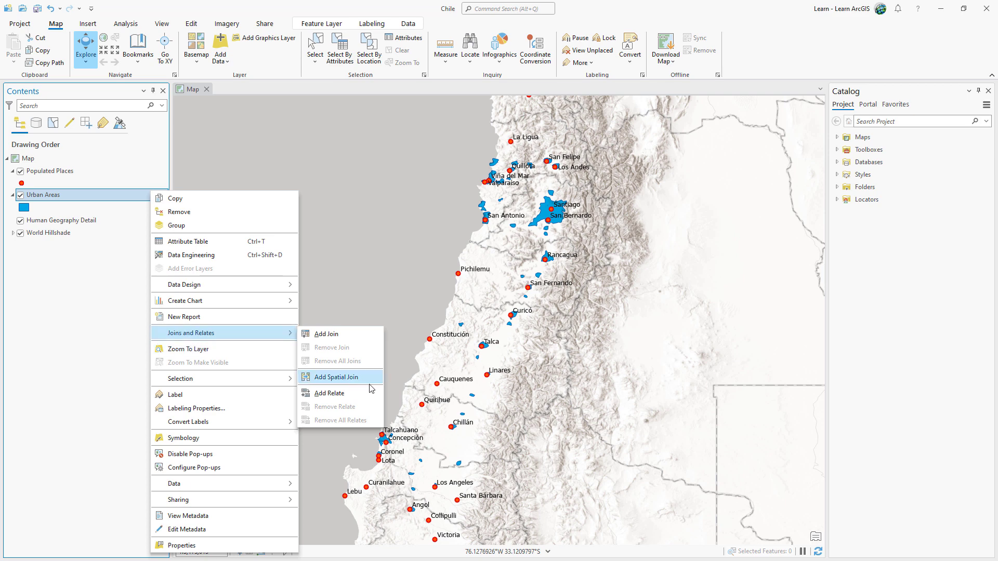
pyautogui.click(379, 385)
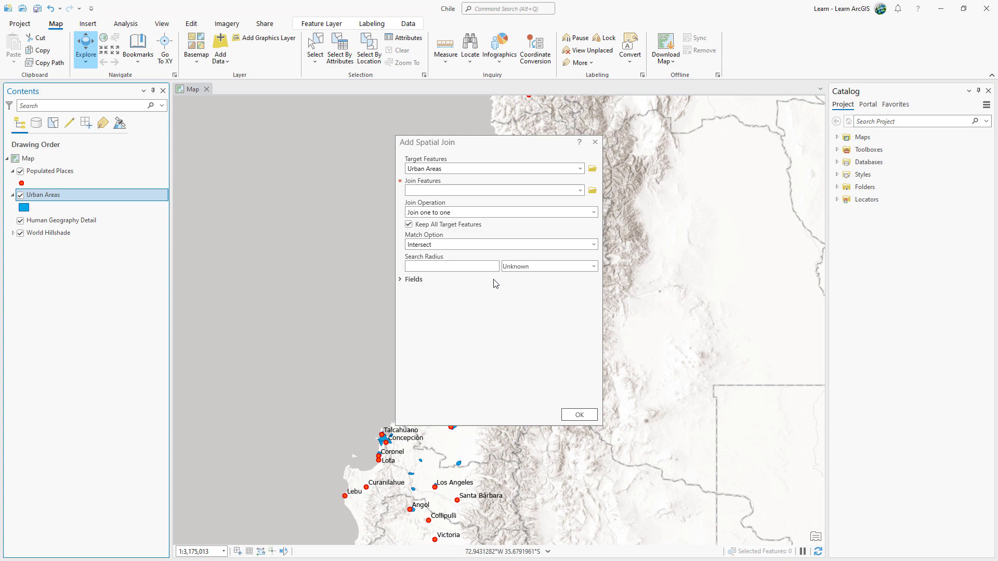
# - Join Populated Places to Urban Areas by Intersect, keeping all target features
pyautogui.click(580, 169)
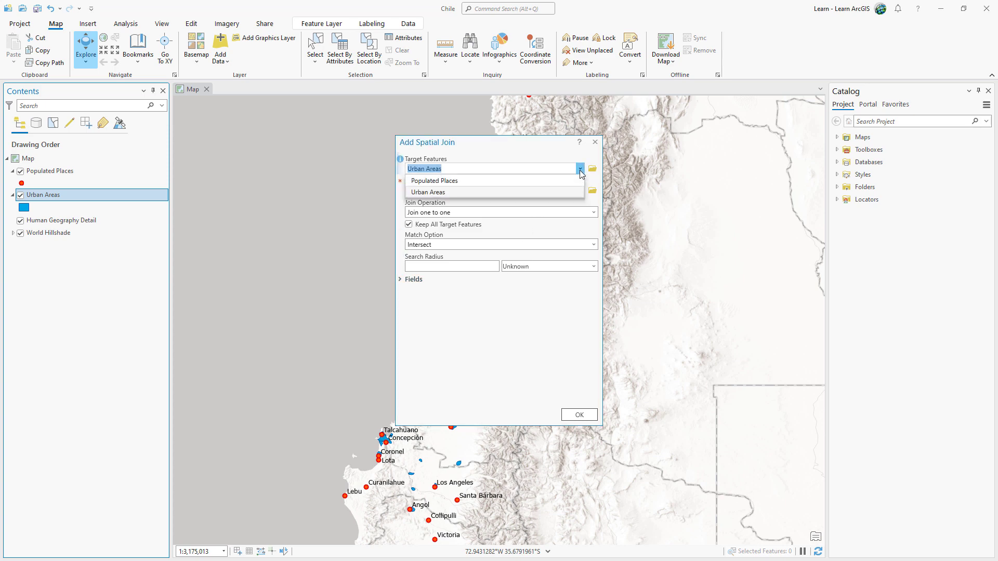
pyautogui.click(579, 170)
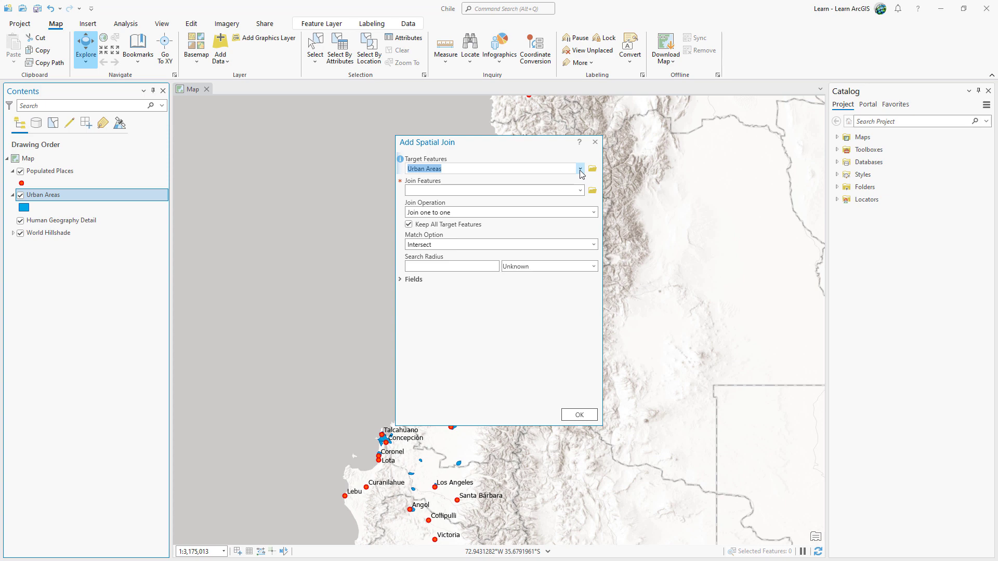
pyautogui.click(580, 191)
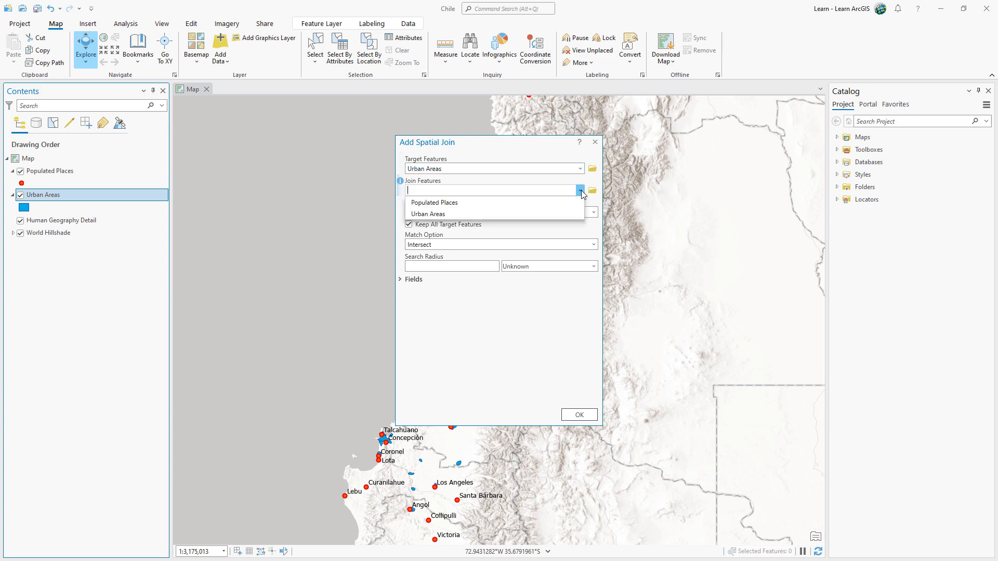
pyautogui.click(575, 204)
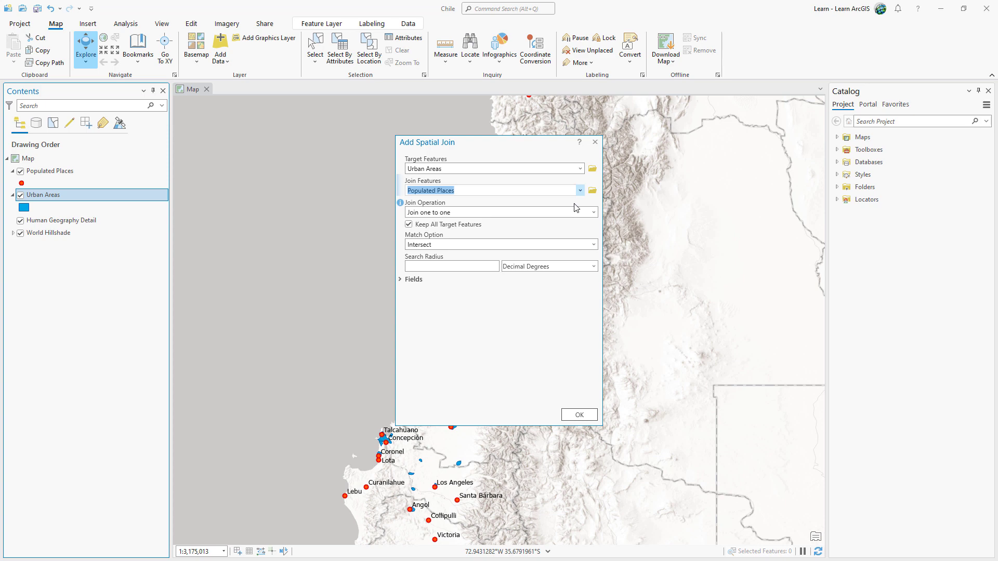
pyautogui.click(409, 226)
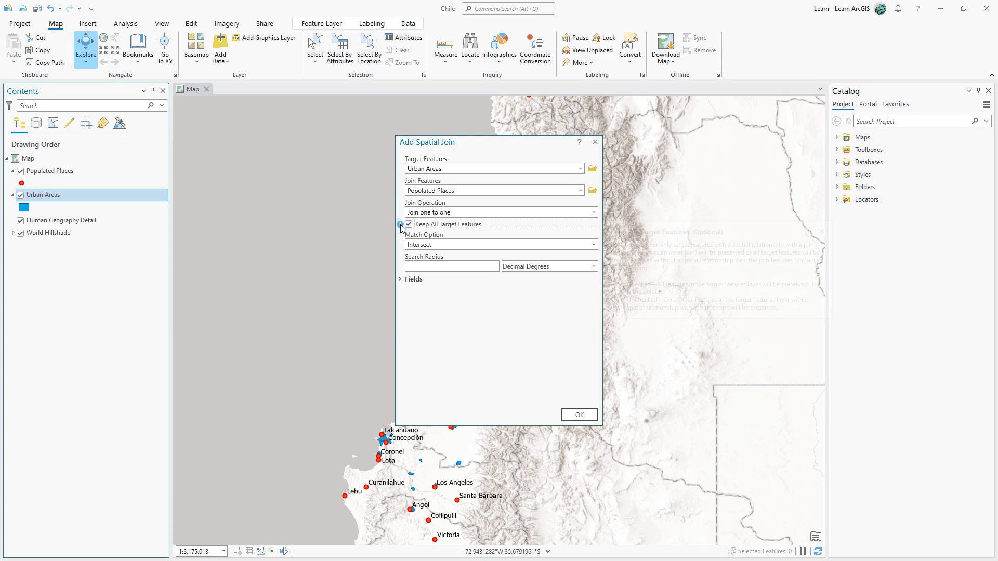
pyautogui.moveTo(400, 225)
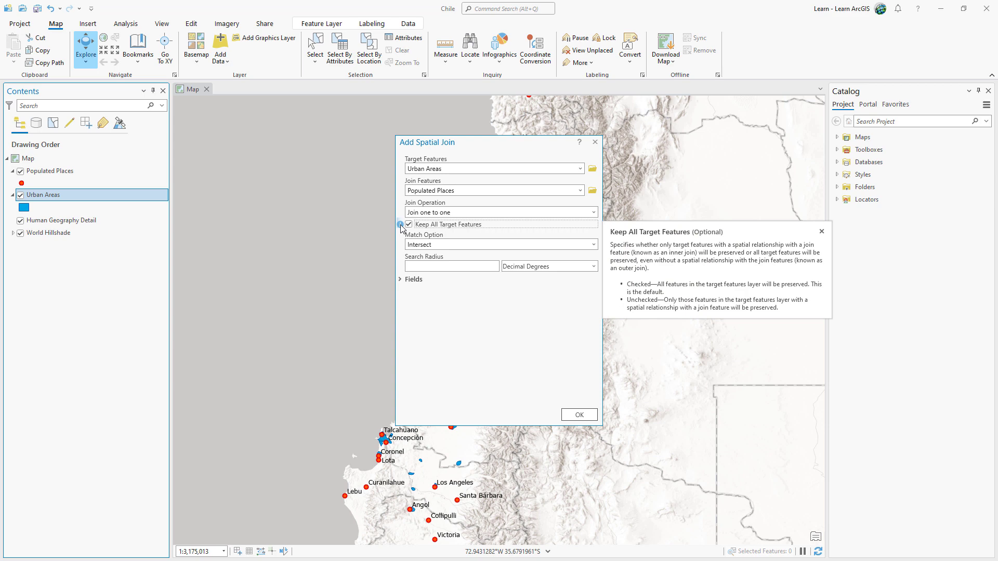
pyautogui.click(593, 245)
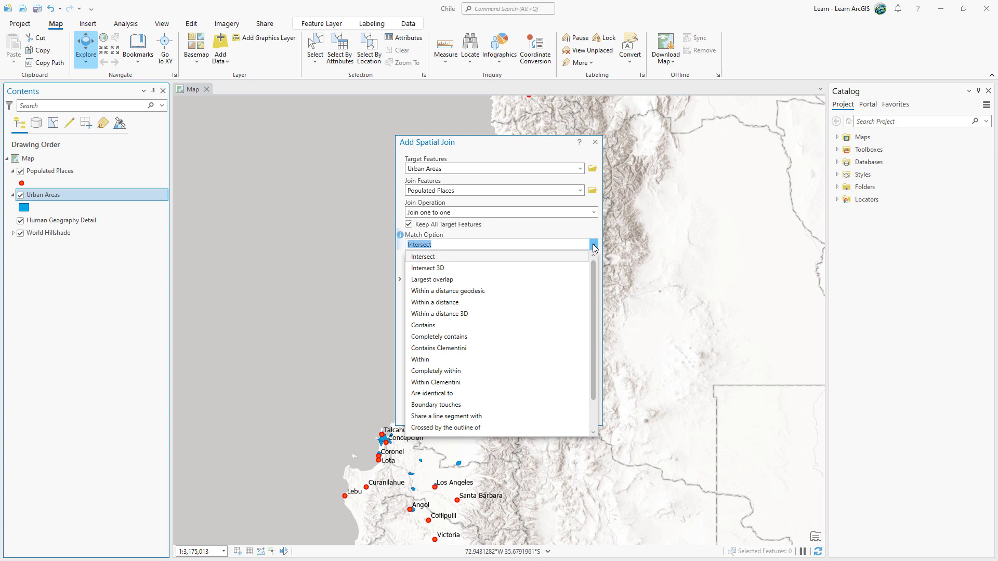
pyautogui.click(593, 247)
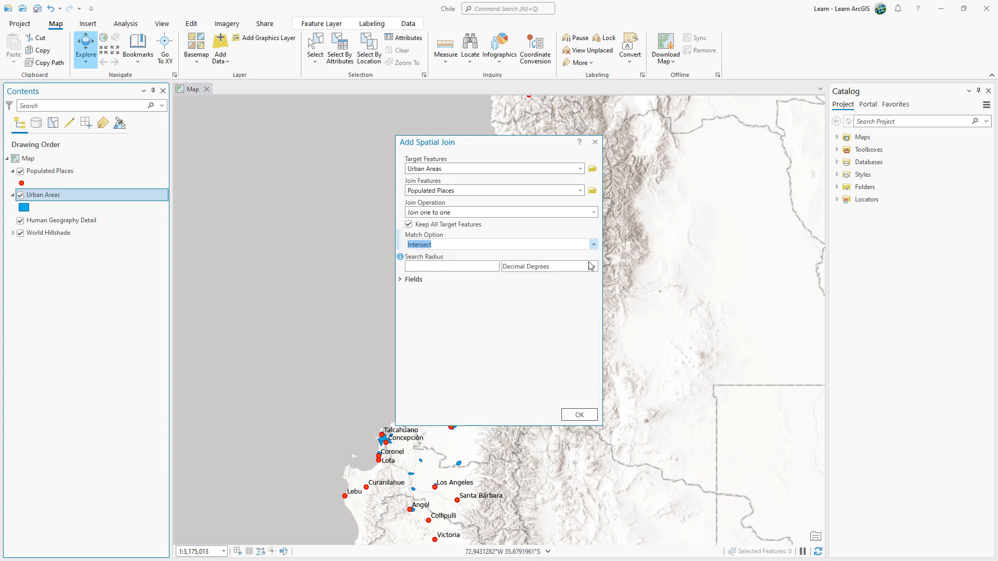
# - Run the join and confirm the Talca urban area now carries the joined name Talca
pyautogui.click(579, 415)
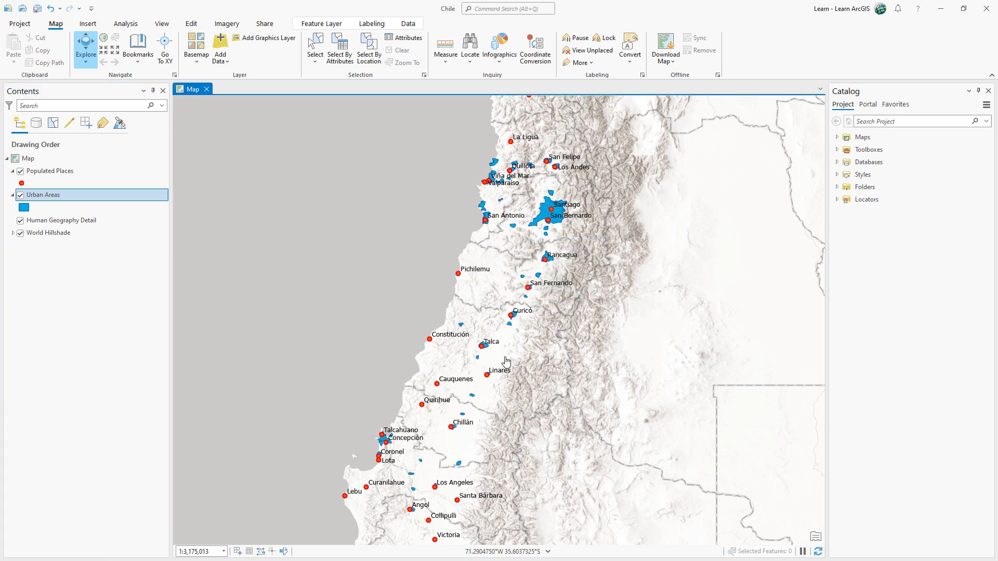
pyautogui.click(485, 346)
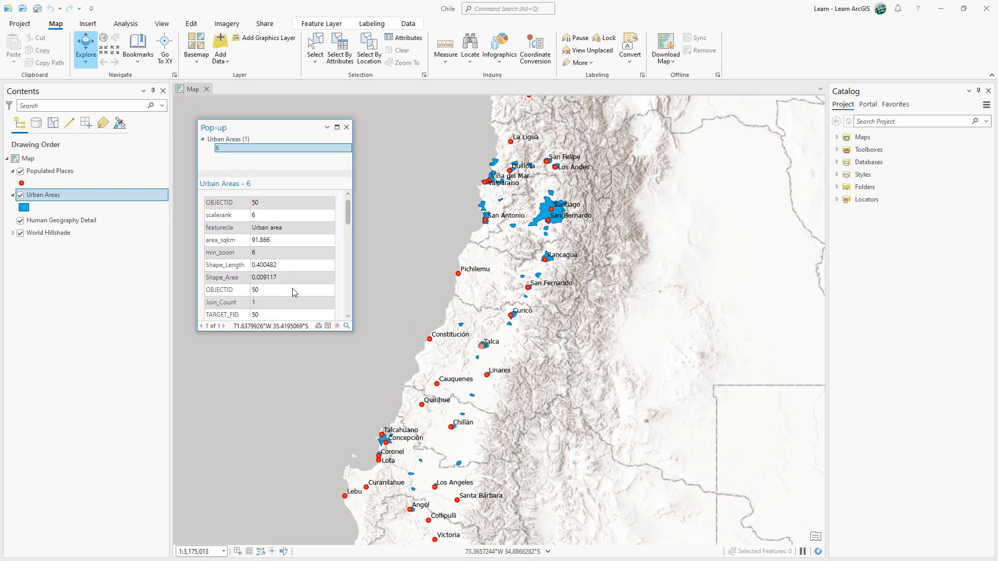
pyautogui.scroll(-3, 286, 291)
pyautogui.scroll(-3, 286, 290)
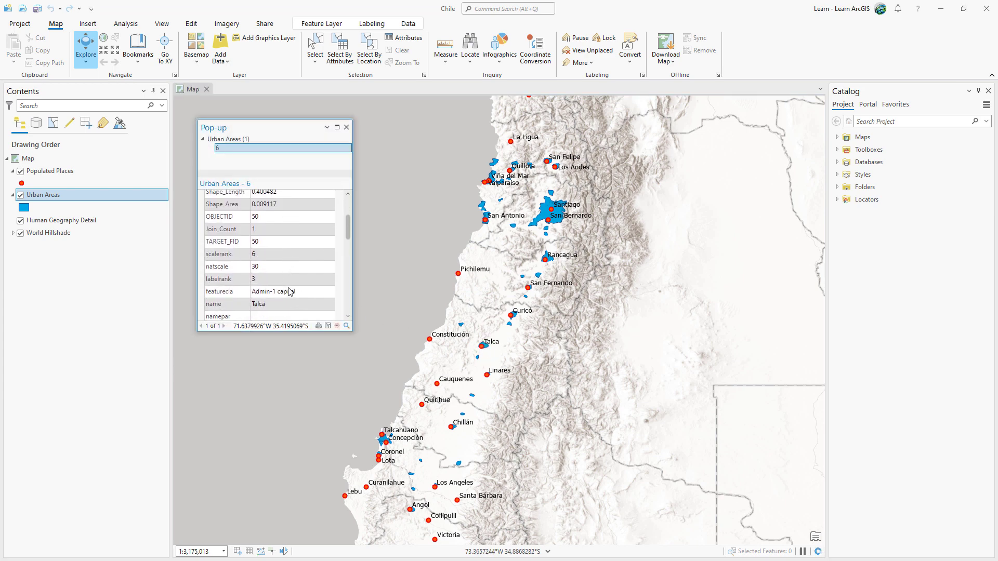
pyautogui.doubleClick(257, 298)
pyautogui.scroll(-3, 304, 287)
pyautogui.scroll(-3, 308, 277)
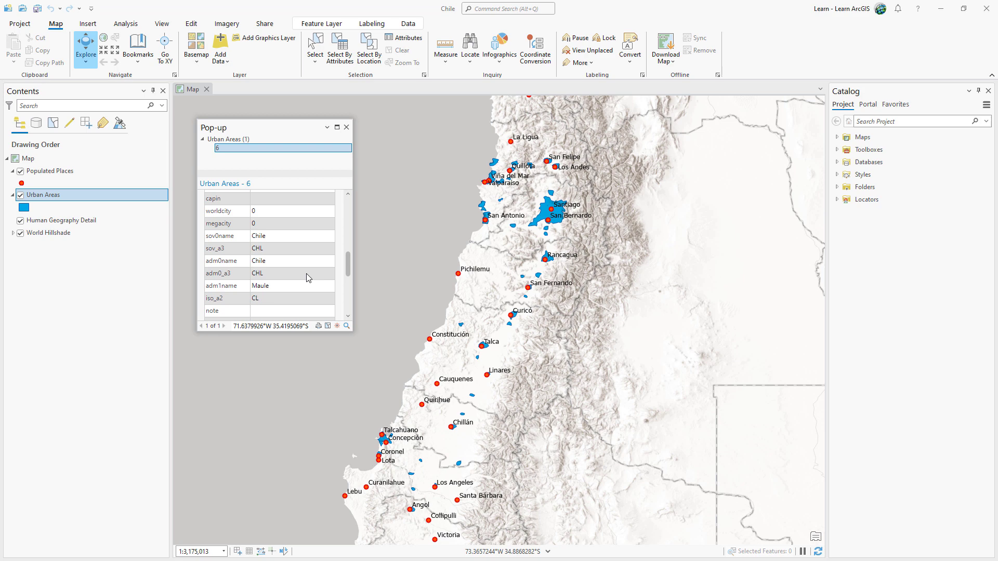
pyautogui.scroll(-3, 308, 278)
pyautogui.scroll(-3, 308, 278)
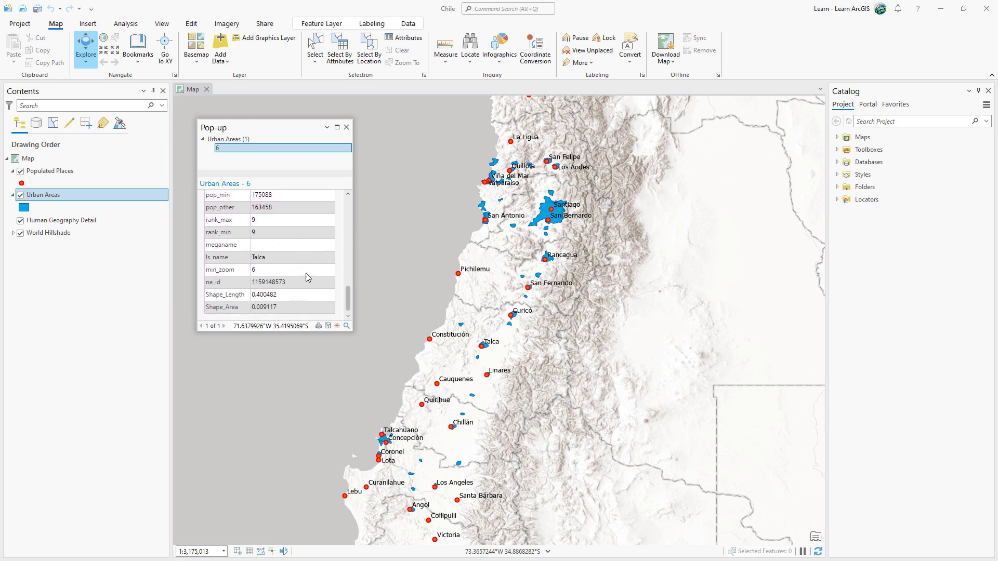
pyautogui.click(347, 127)
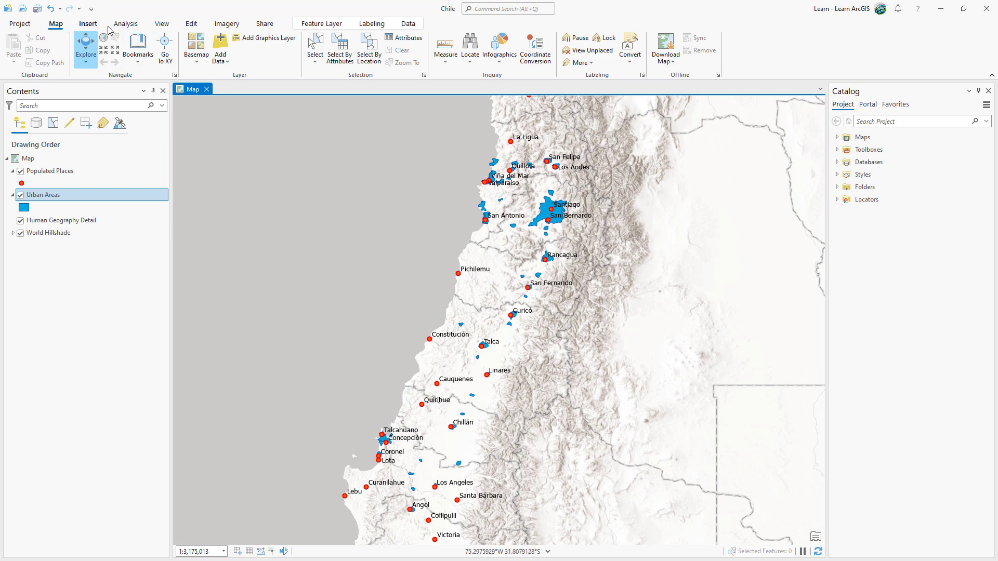
# - Select Urban Areas features where name is null, selecting 35 polygons
pyautogui.click(343, 56)
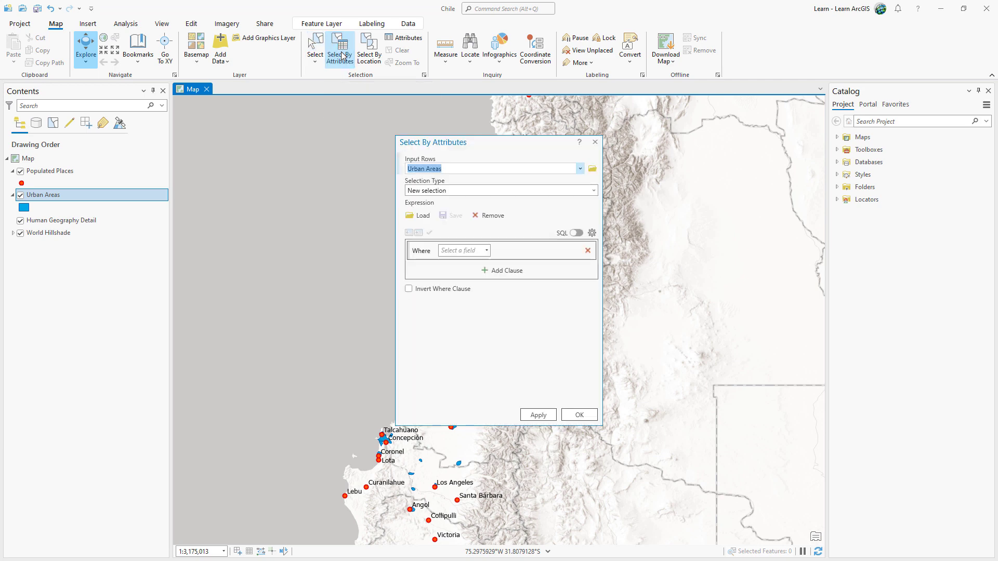
pyautogui.click(579, 169)
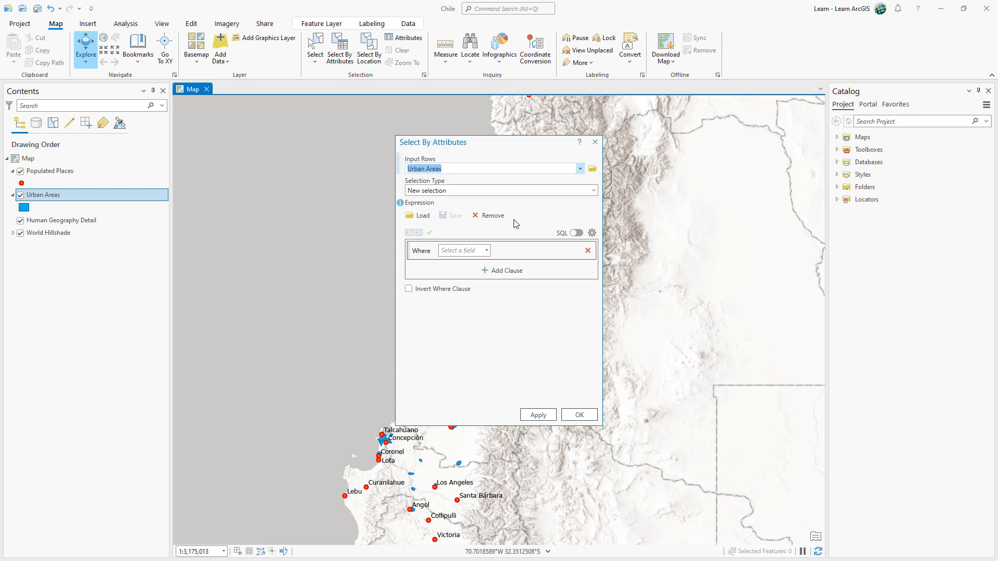
pyautogui.click(486, 250)
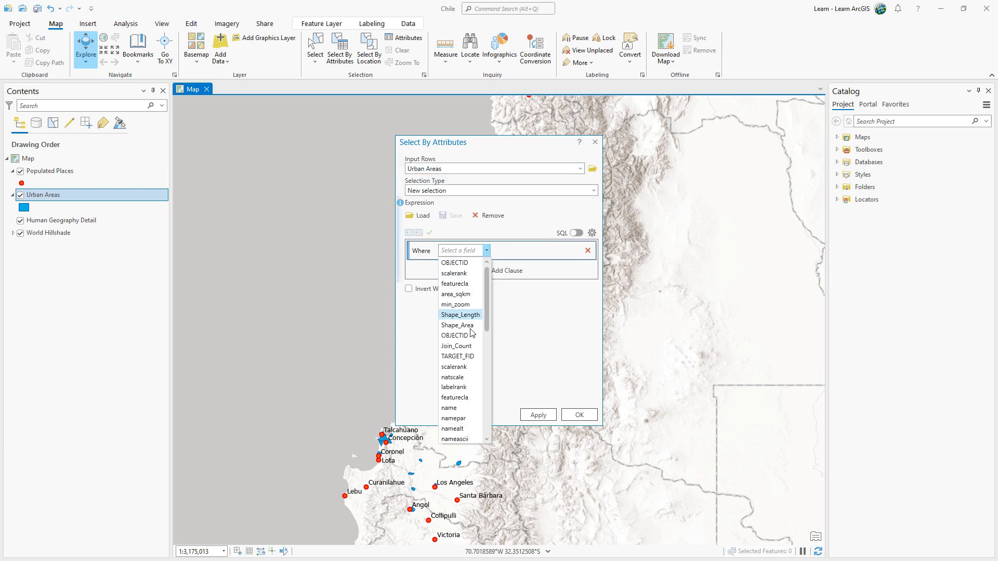
pyautogui.click(449, 408)
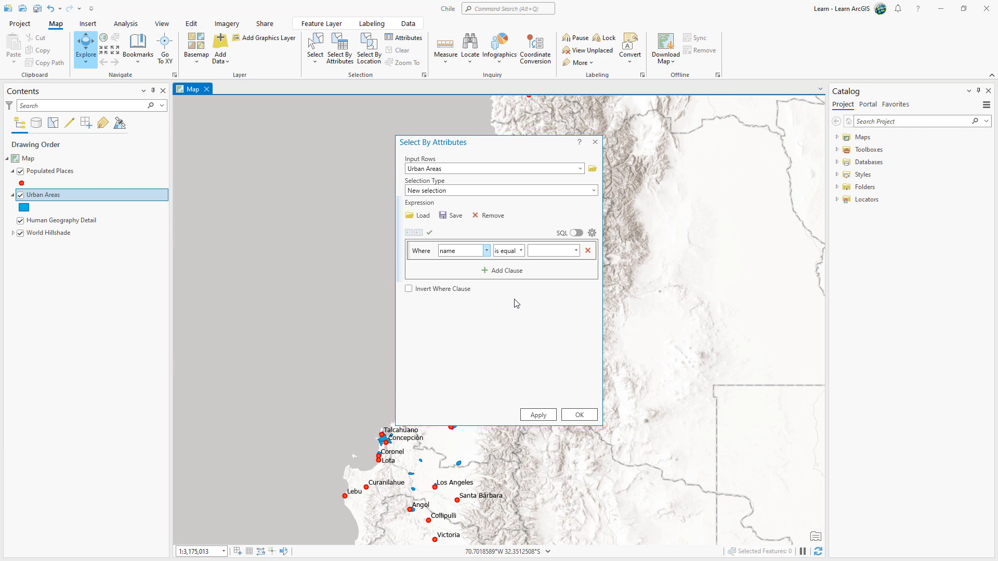
pyautogui.click(521, 250)
pyautogui.click(523, 367)
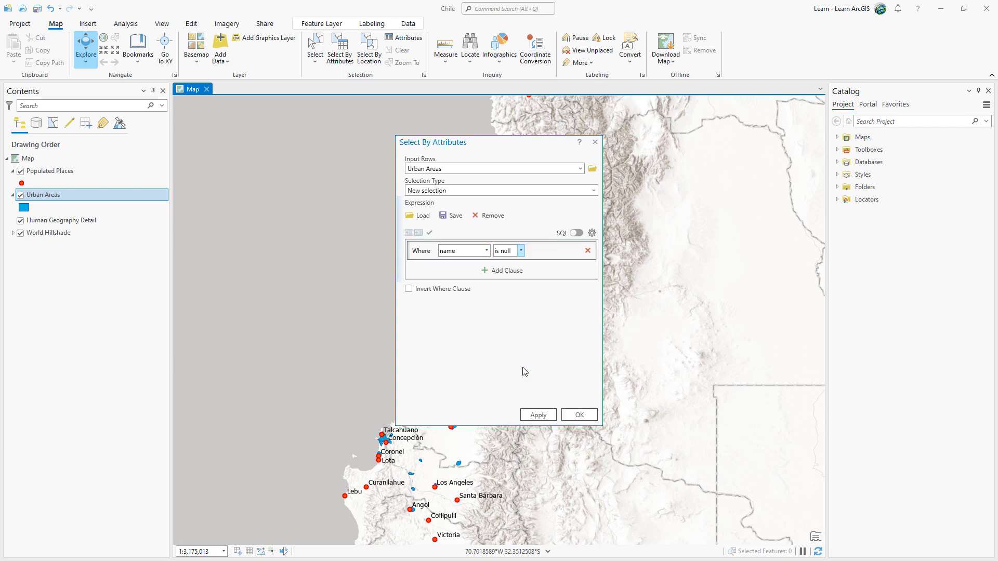
pyautogui.click(579, 415)
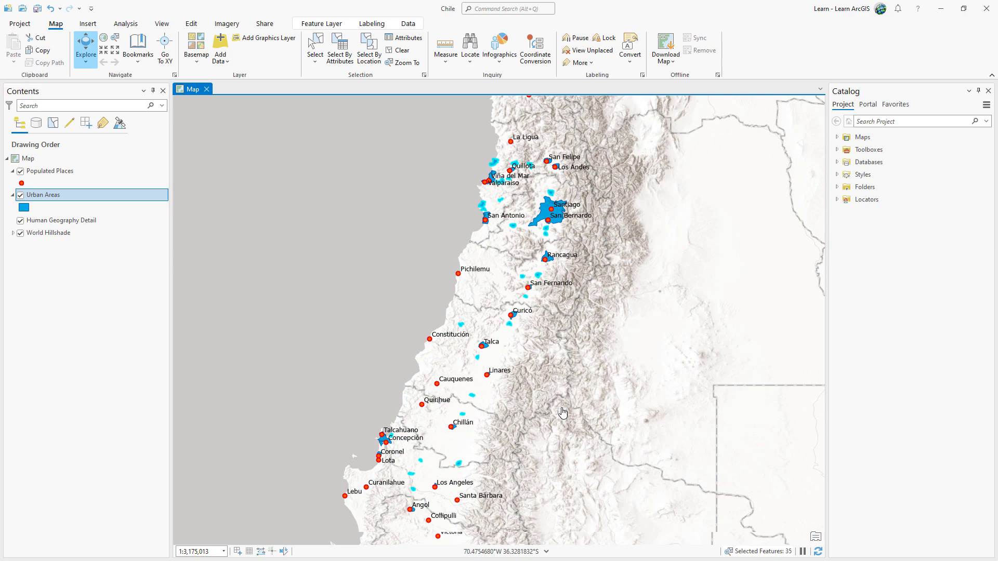
pyautogui.scroll(-5, 572, 420)
pyautogui.moveTo(545, 390); pyautogui.dragTo(574, 305)
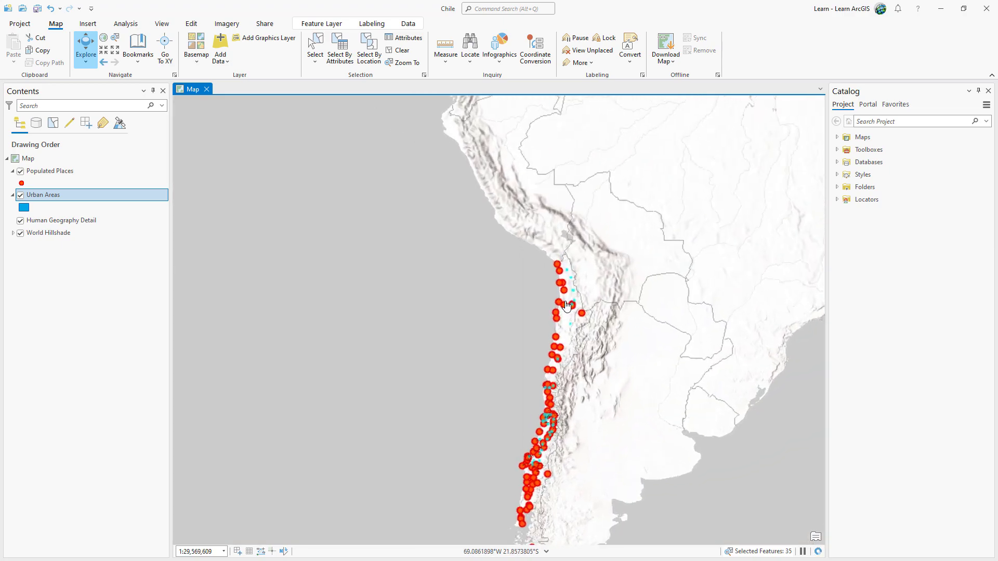
pyautogui.scroll(5, 574, 305)
pyautogui.scroll(3, 602, 325)
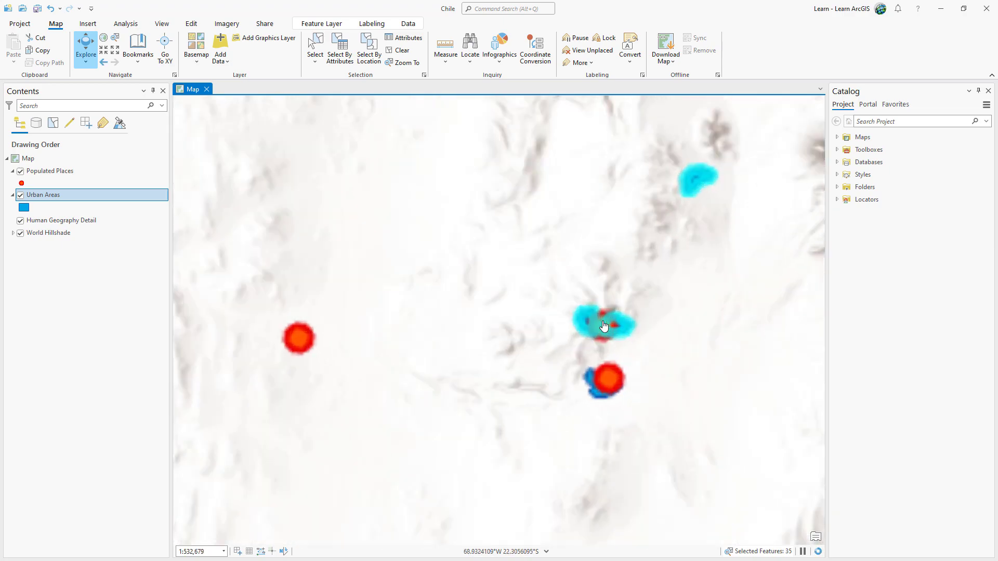
pyautogui.scroll(2, 603, 326)
pyautogui.scroll(3, 610, 331)
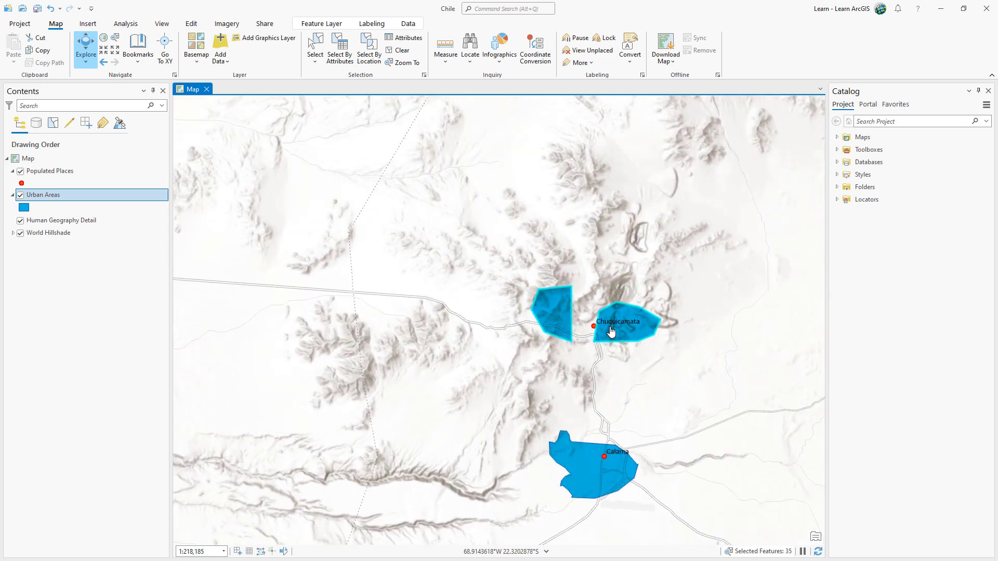
pyautogui.scroll(3, 610, 332)
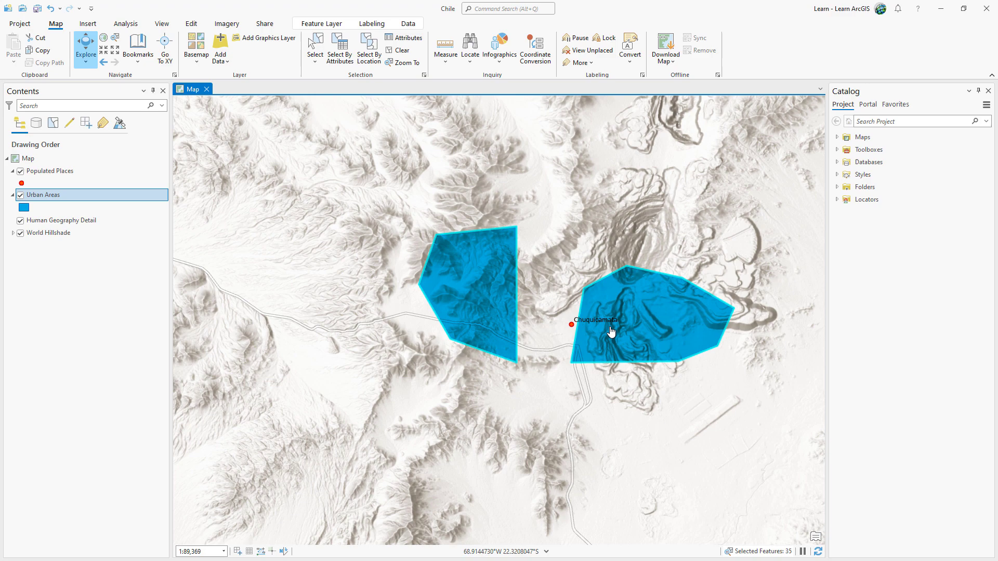
pyautogui.scroll(-5, 610, 331)
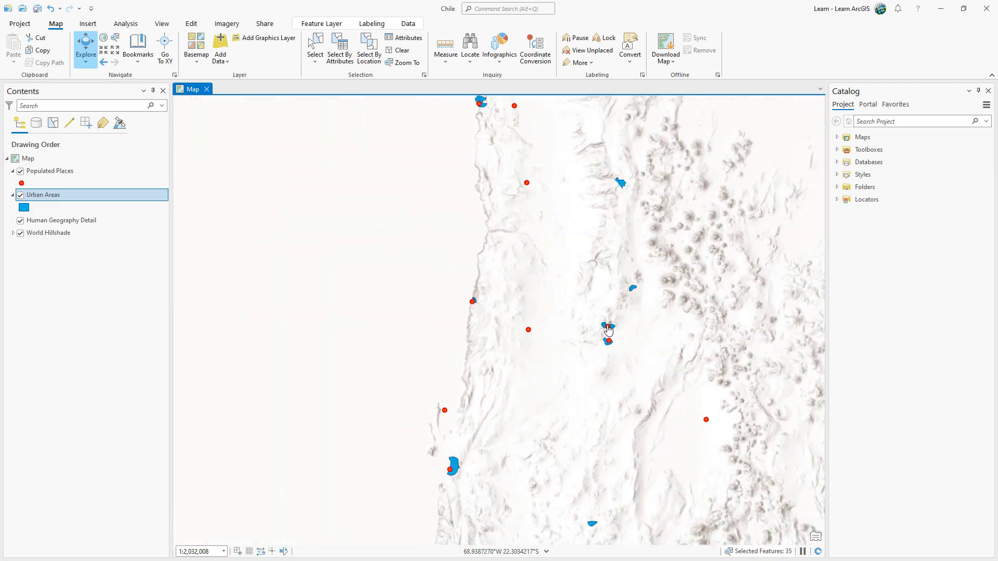
pyautogui.moveTo(533, 486); pyautogui.dragTo(527, 142)
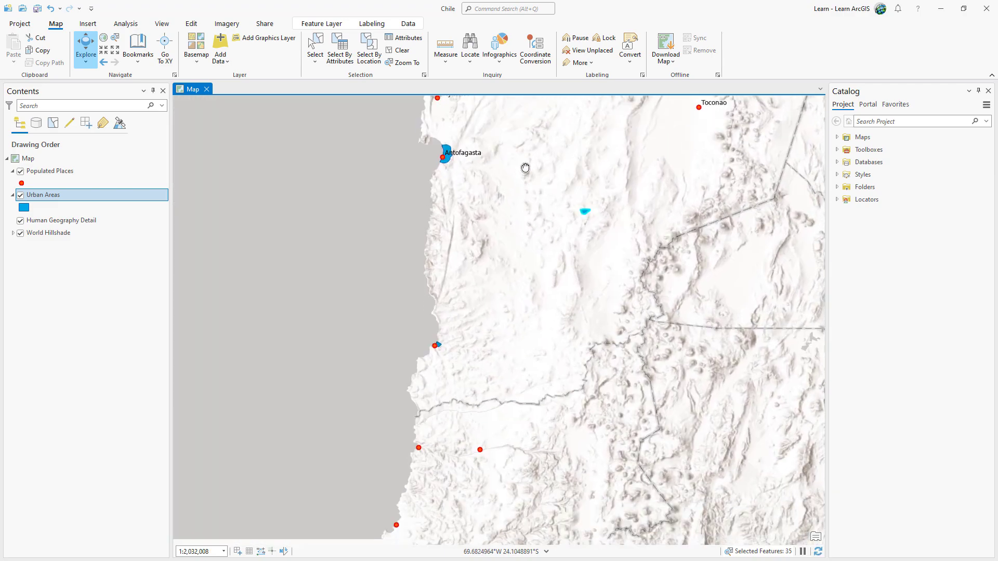
pyautogui.moveTo(532, 483); pyautogui.dragTo(511, 149)
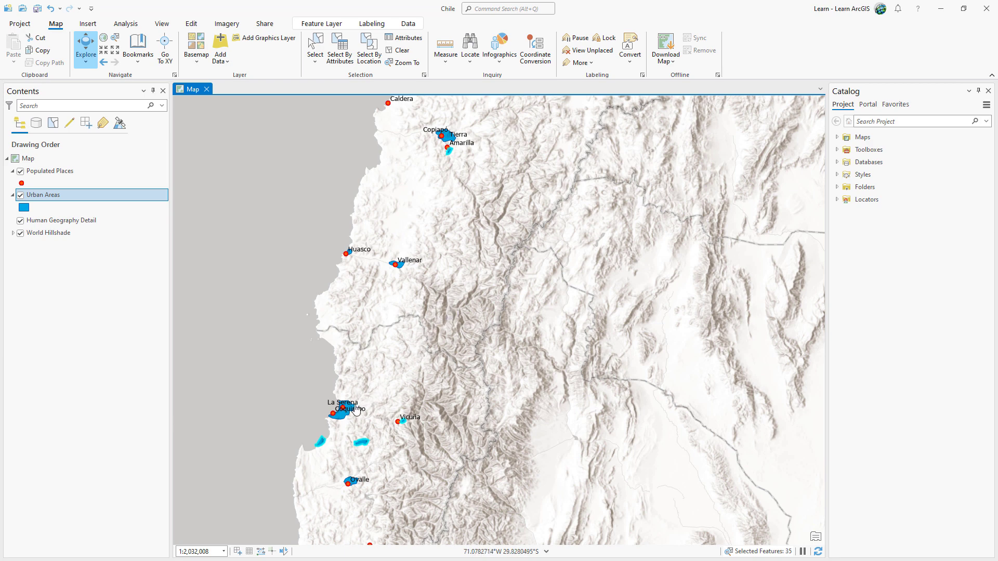
pyautogui.click(339, 418)
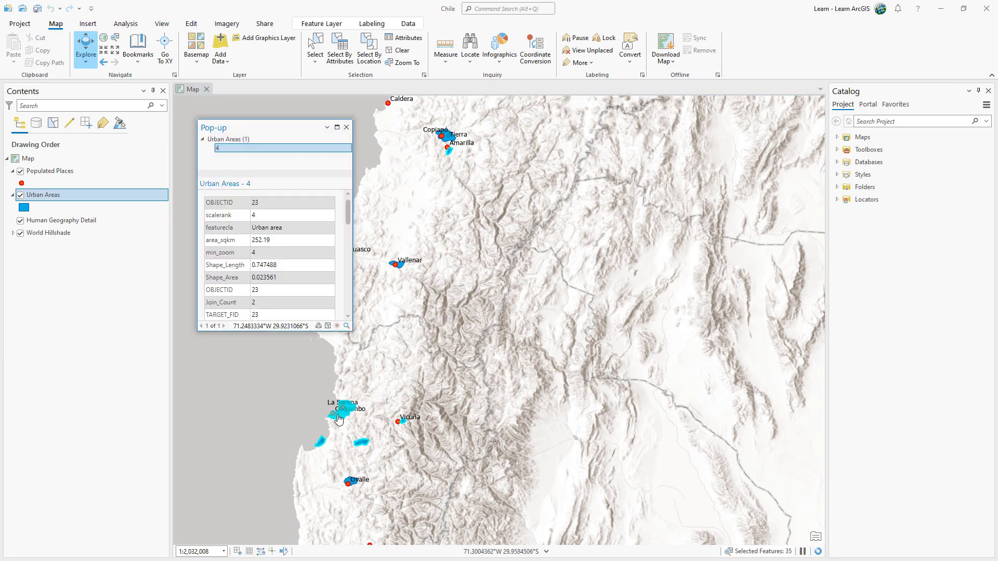
pyautogui.scroll(-3, 303, 289)
pyautogui.scroll(-2, 303, 288)
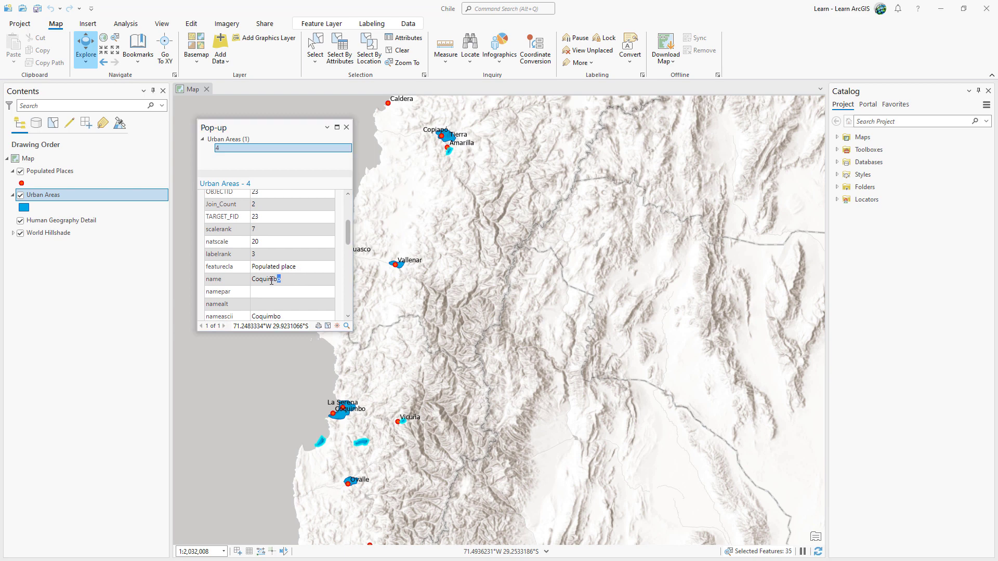
pyautogui.moveTo(281, 280); pyautogui.dragTo(252, 279)
# - Clear the selection and remove all joins from the Urban Areas layer
pyautogui.click(347, 129)
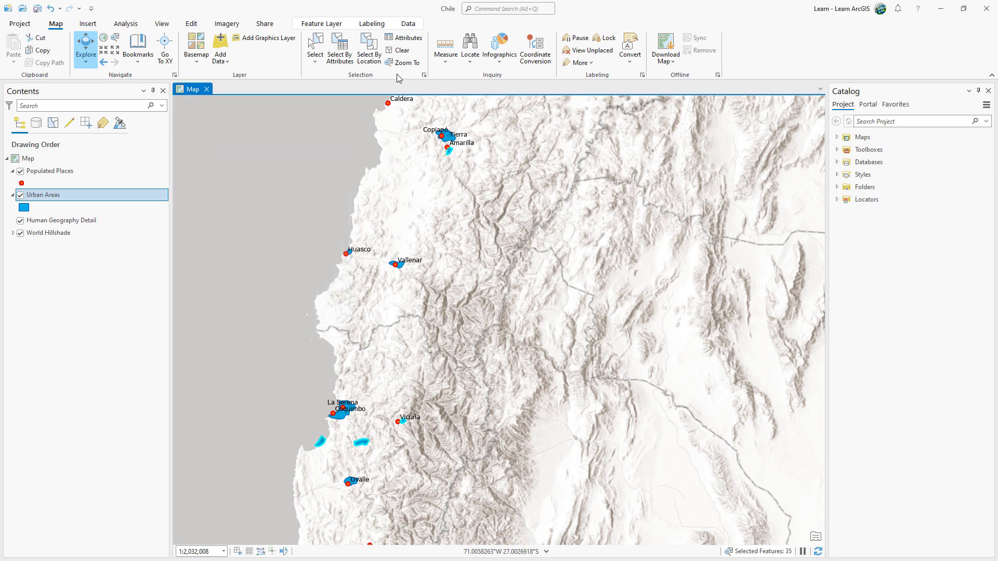
pyautogui.click(402, 50)
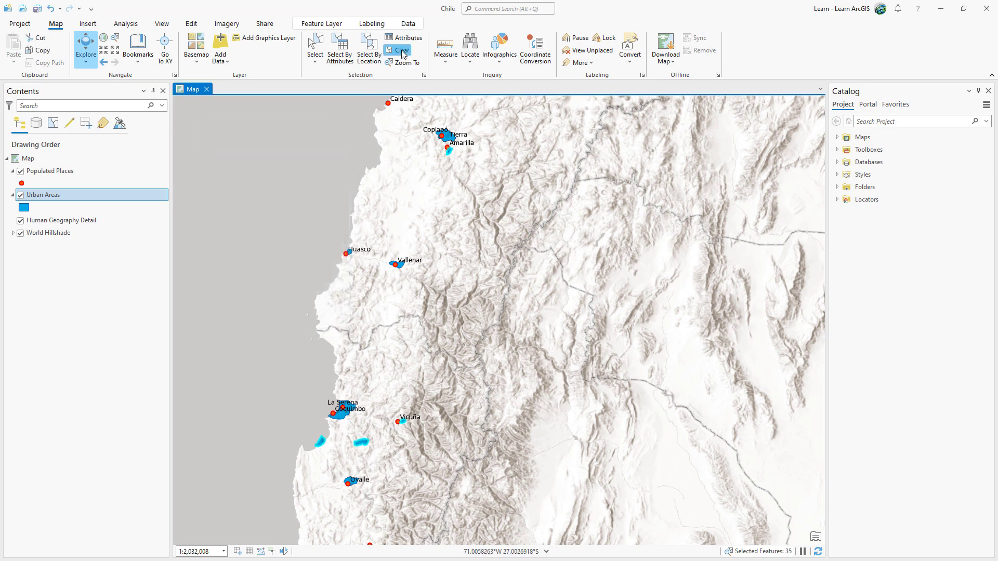
pyautogui.rightClick(151, 194)
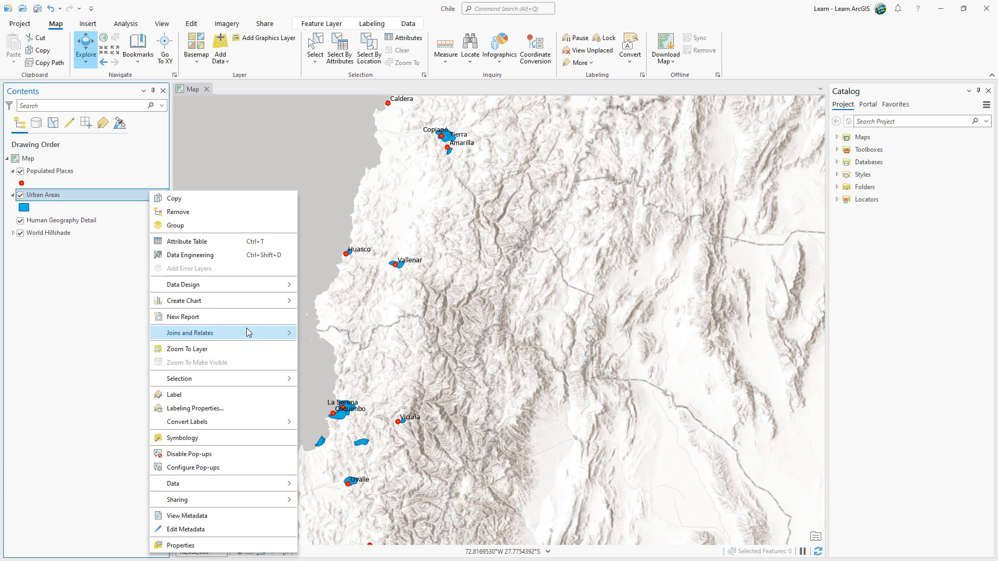
pyautogui.moveTo(190, 333)
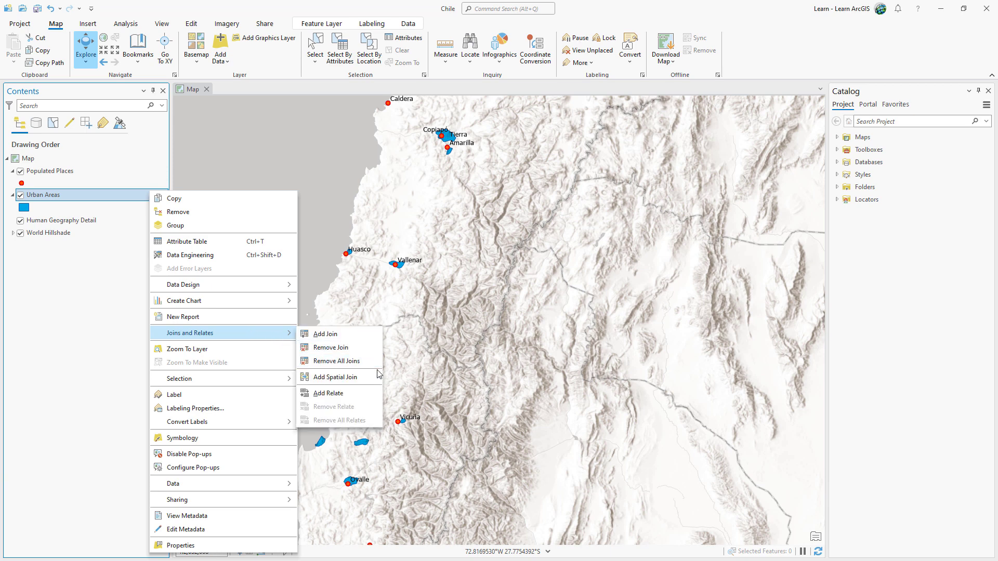
pyautogui.click(379, 362)
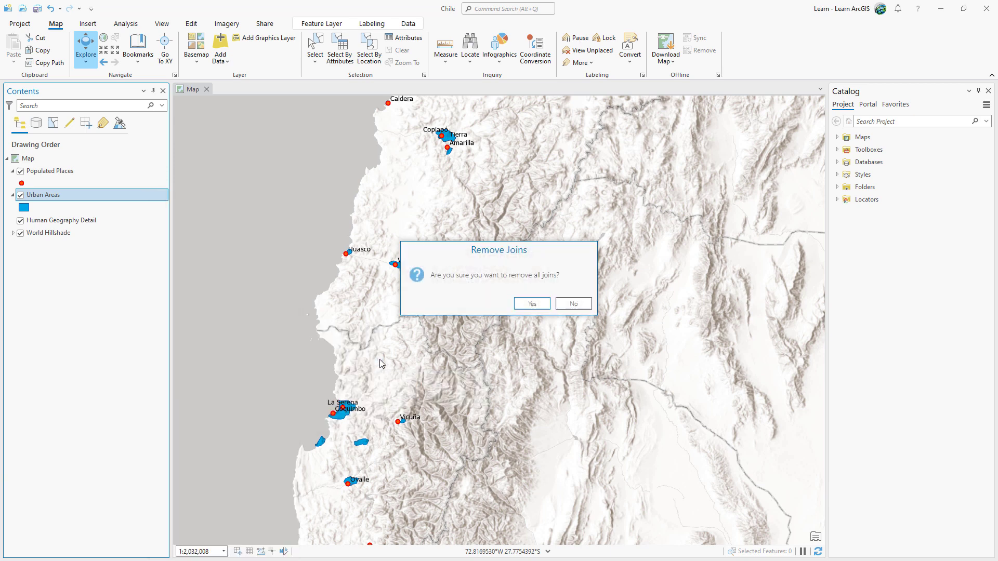
pyautogui.click(531, 304)
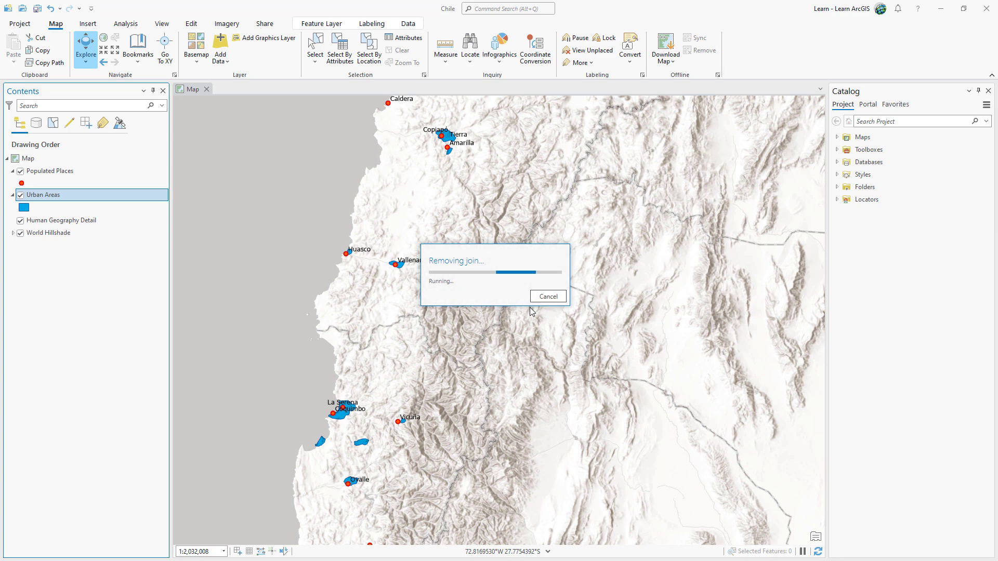
# - Search the commands for 'spatial join'
pyautogui.click(490, 9)
pyautogui.write('spa')
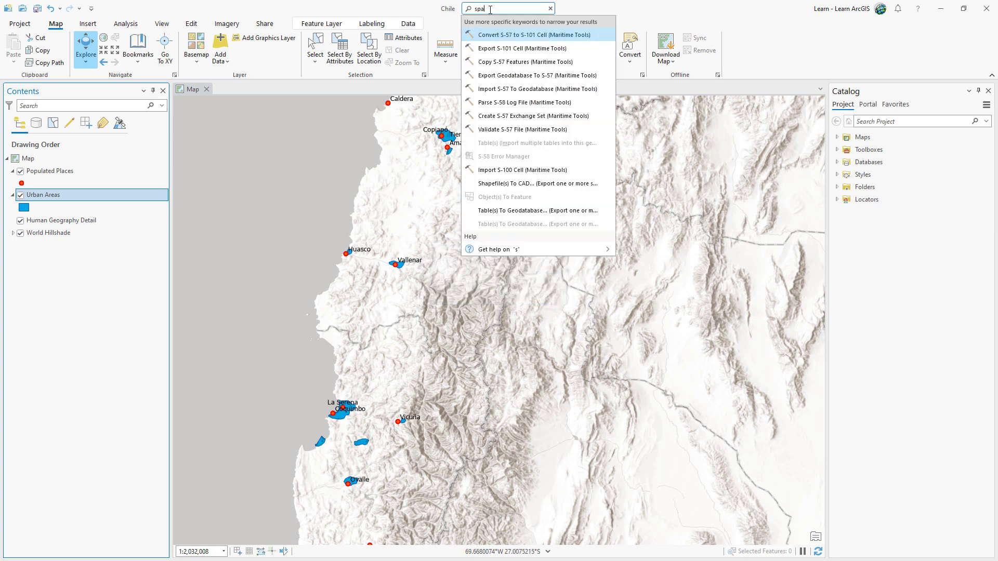
pyautogui.write('al join')
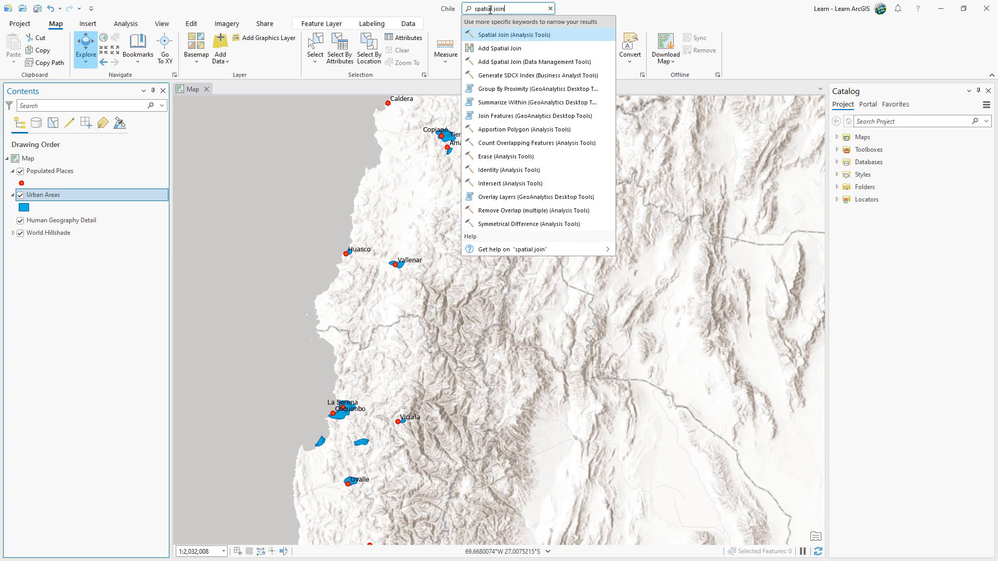
# - Open Spatial Join with Urban Areas target, Populated Places join, and output UrbanAreasNamed
pyautogui.click(591, 36)
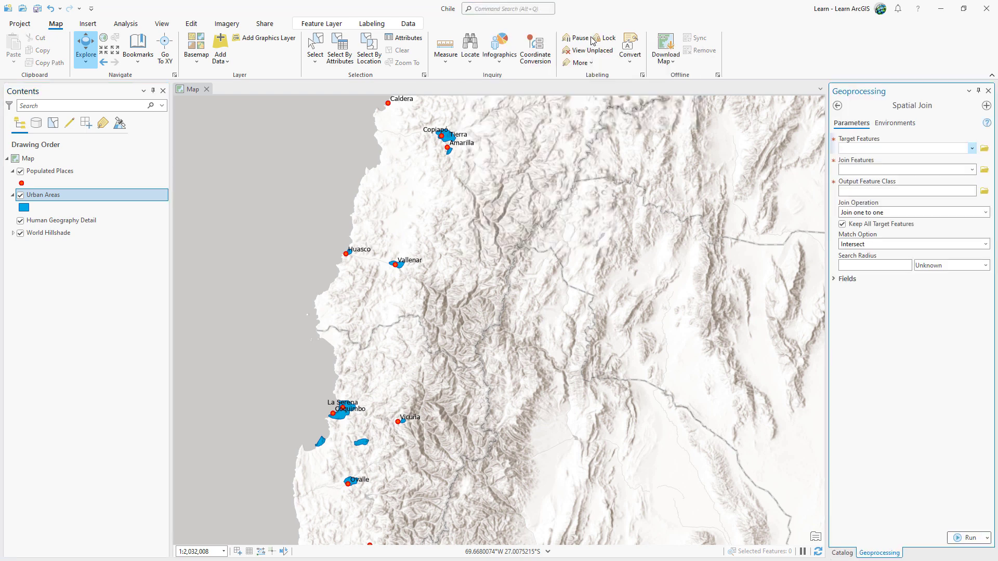
pyautogui.click(971, 148)
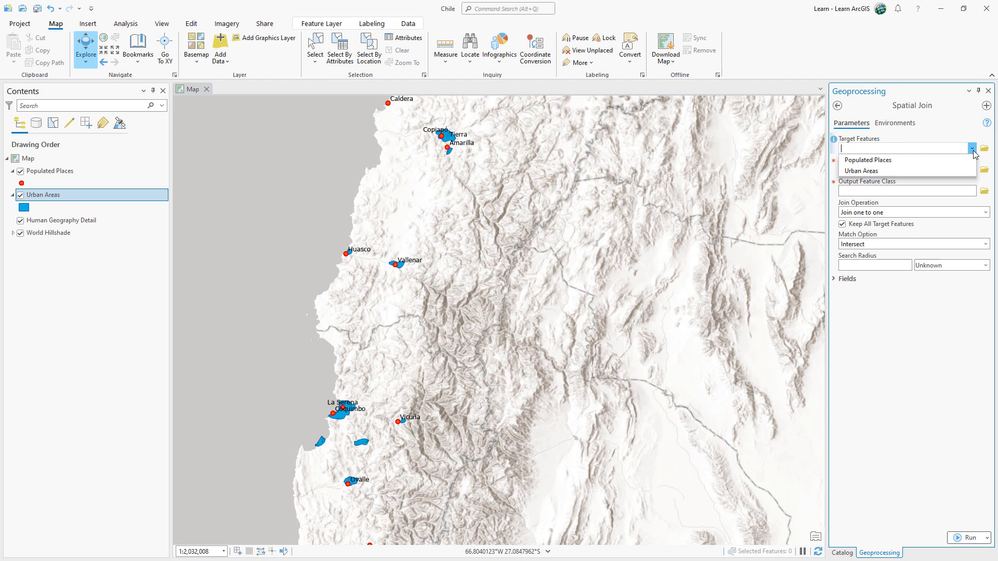
pyautogui.click(861, 170)
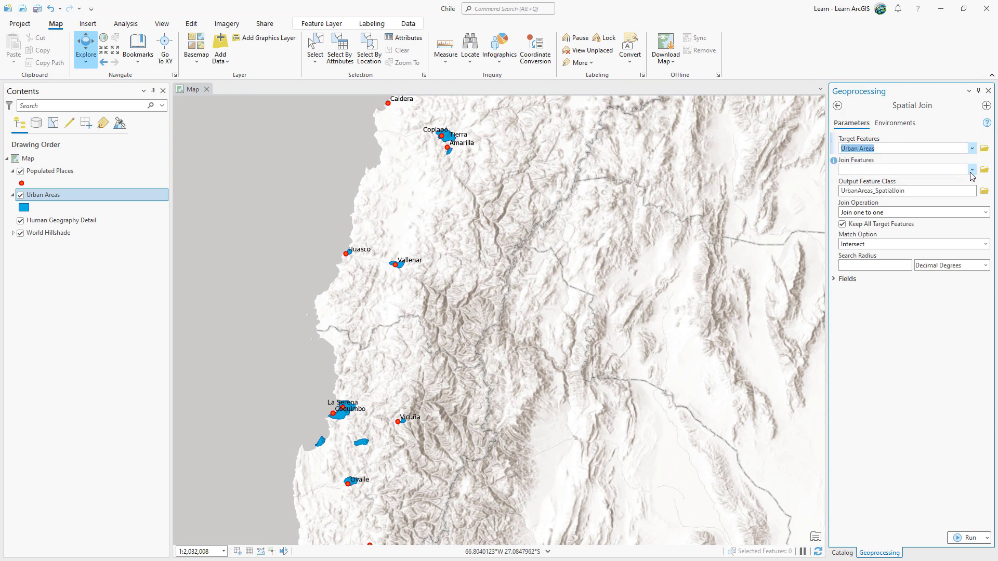
pyautogui.click(971, 170)
pyautogui.click(873, 182)
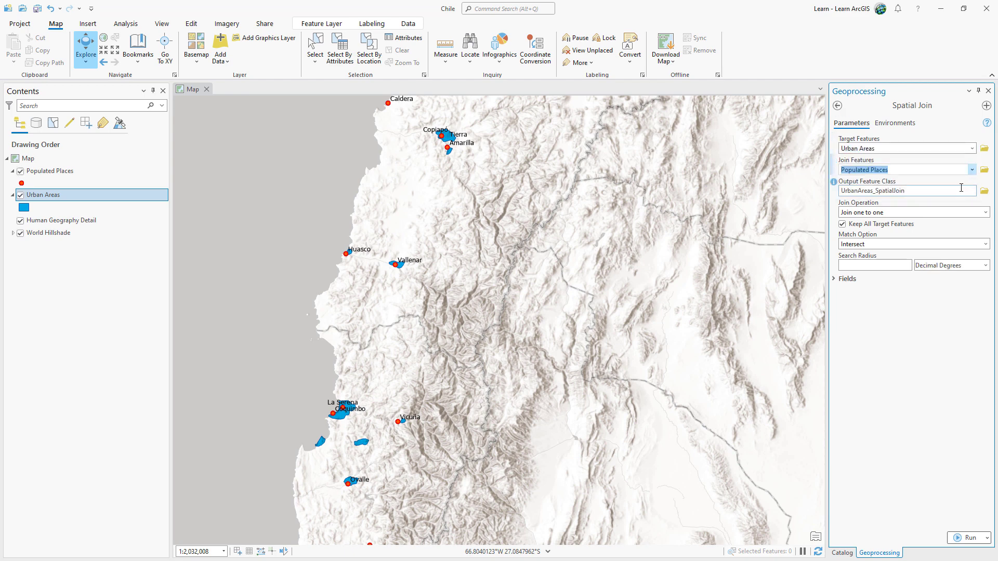
pyautogui.click(961, 190)
pyautogui.press('BackSpace')
pyautogui.press('BackSpace')
pyautogui.press('BackSpace')
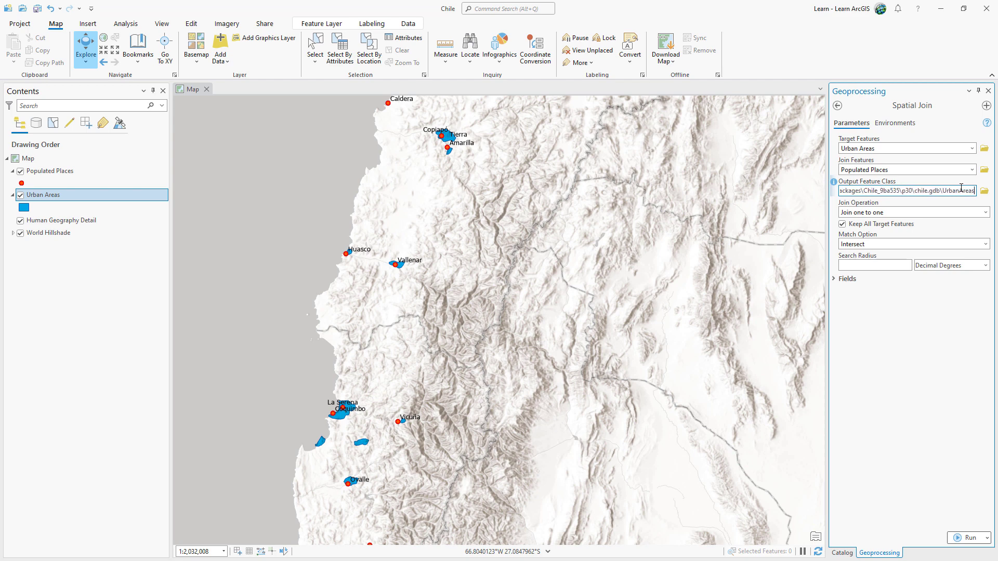
pyautogui.write('Named')
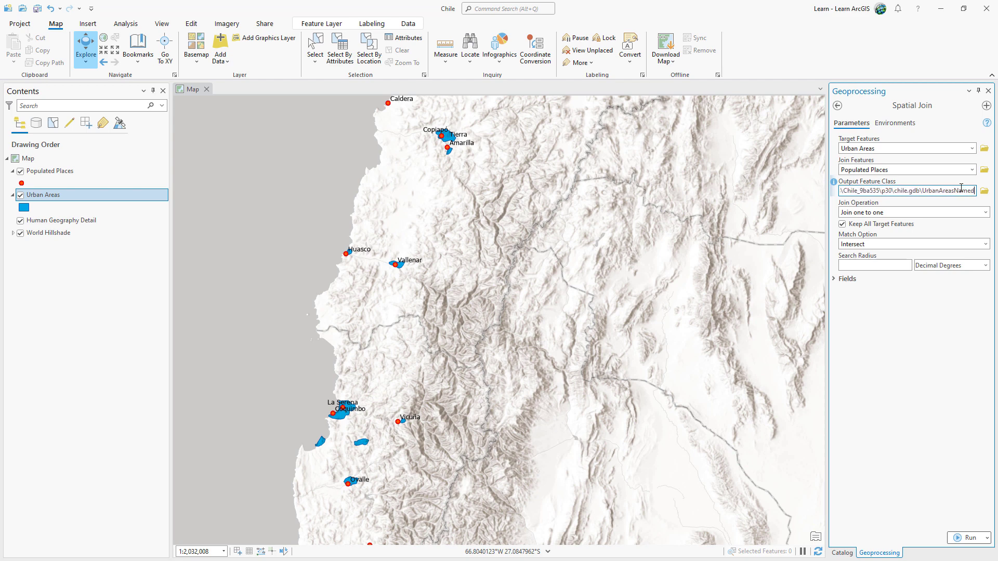
# - Set the search radius to 2.5 kilometers
pyautogui.click(873, 265)
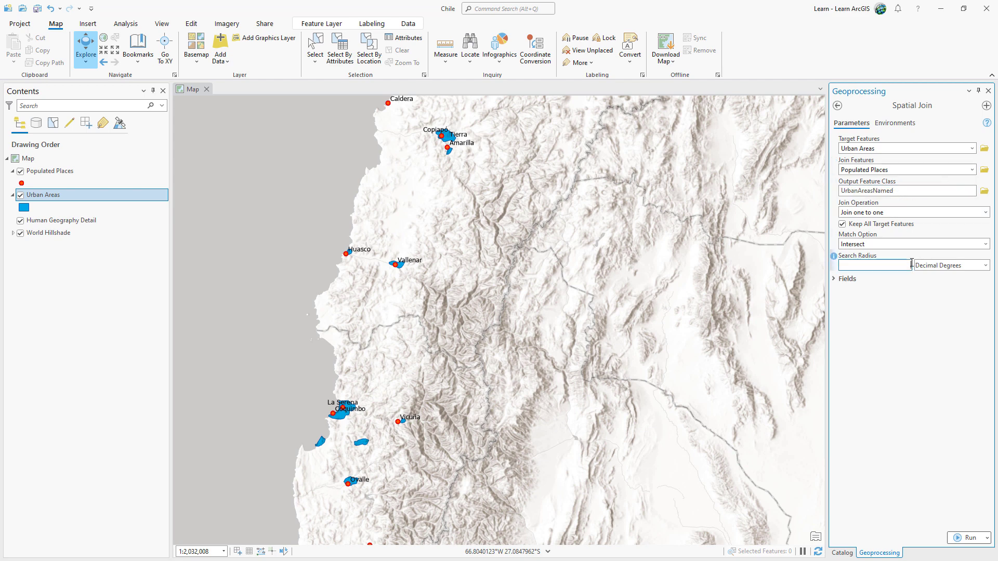
pyautogui.write('2.5')
pyautogui.click(984, 266)
pyautogui.click(980, 279)
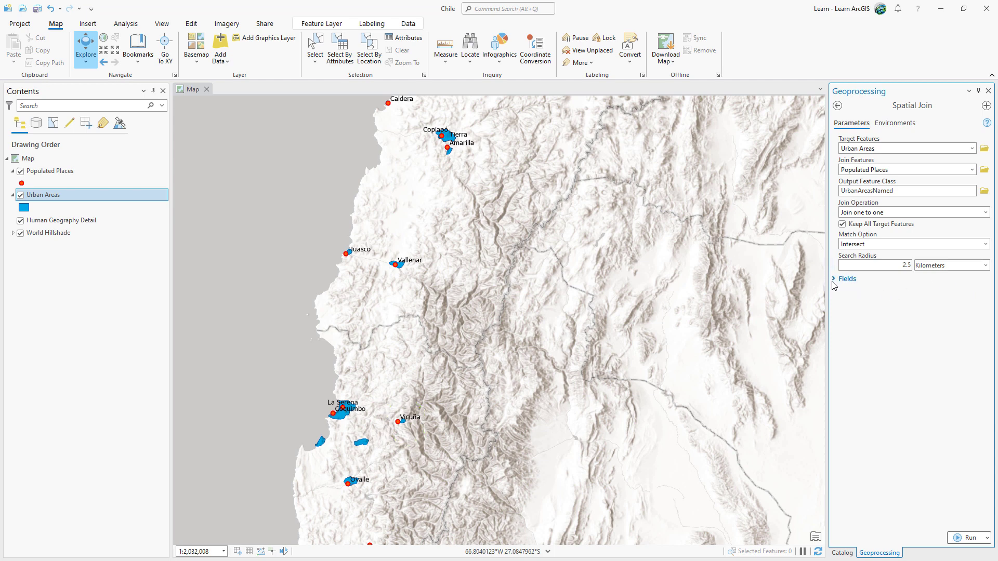
# - Expand the field map and review the source of each output field
pyautogui.click(834, 280)
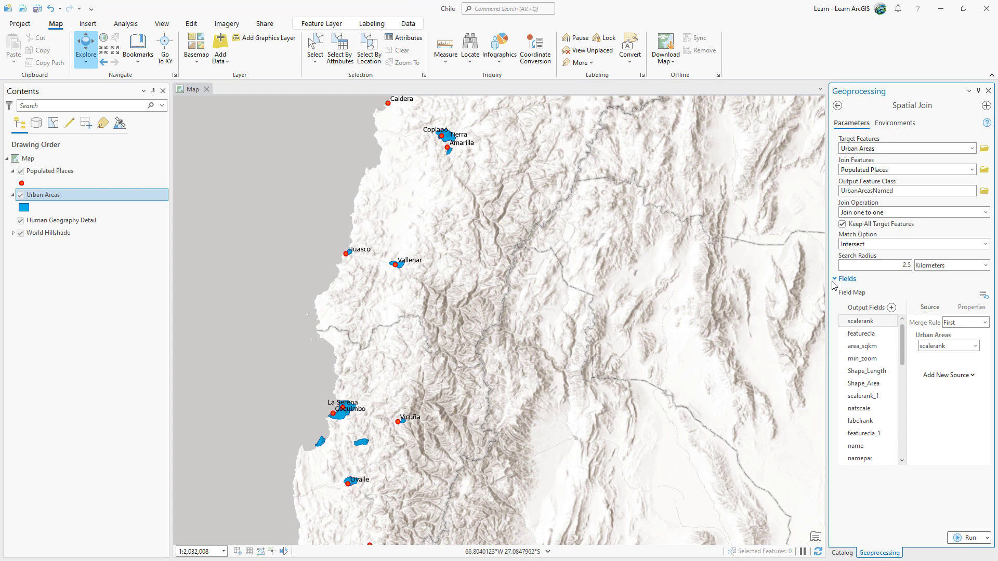
pyautogui.click(880, 446)
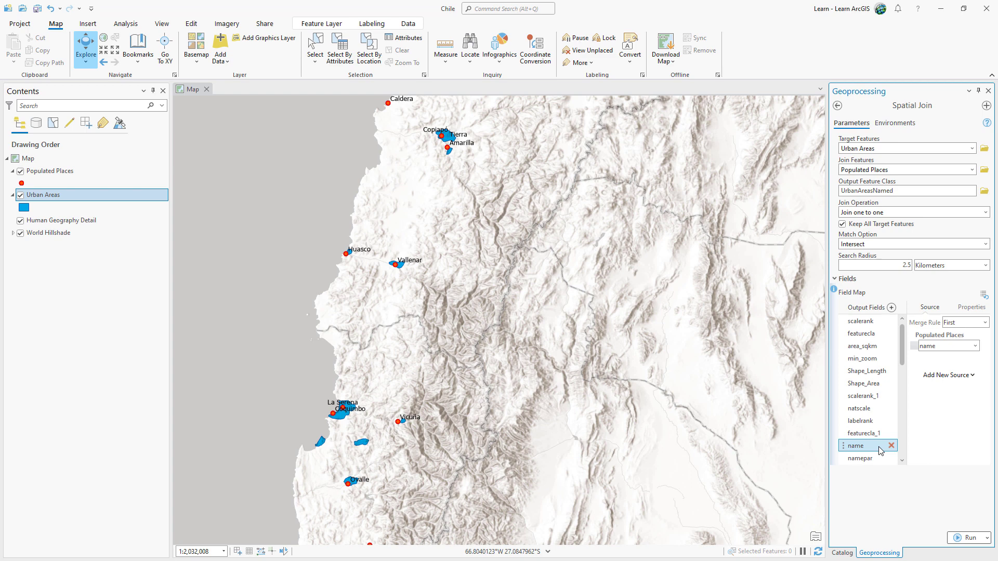
pyautogui.click(862, 334)
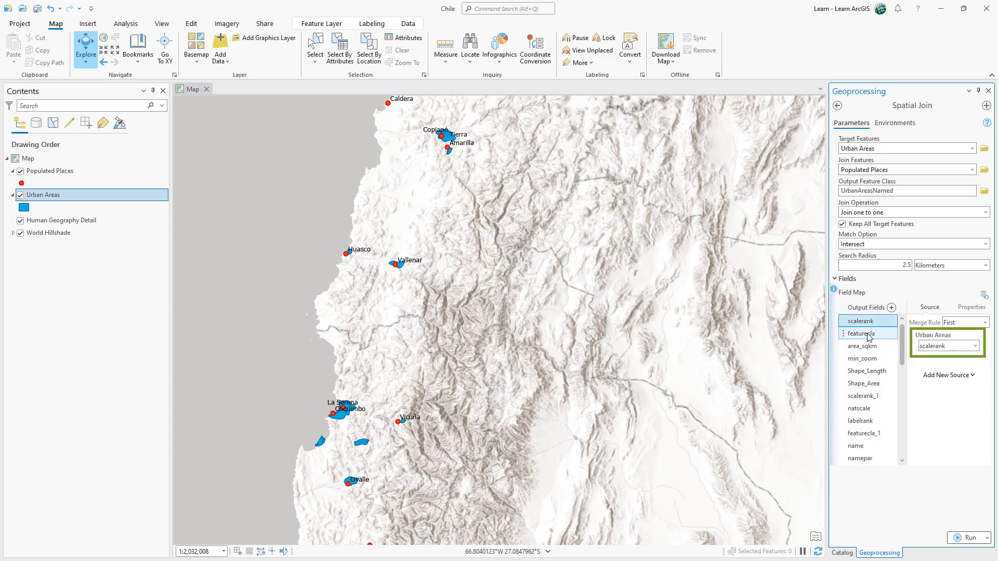
pyautogui.click(872, 348)
pyautogui.click(872, 359)
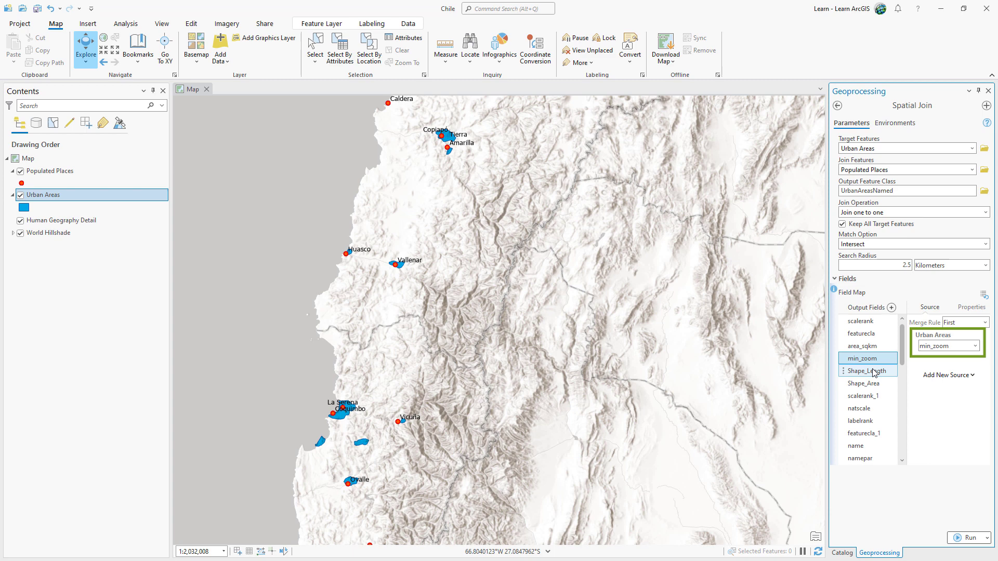
pyautogui.click(865, 383)
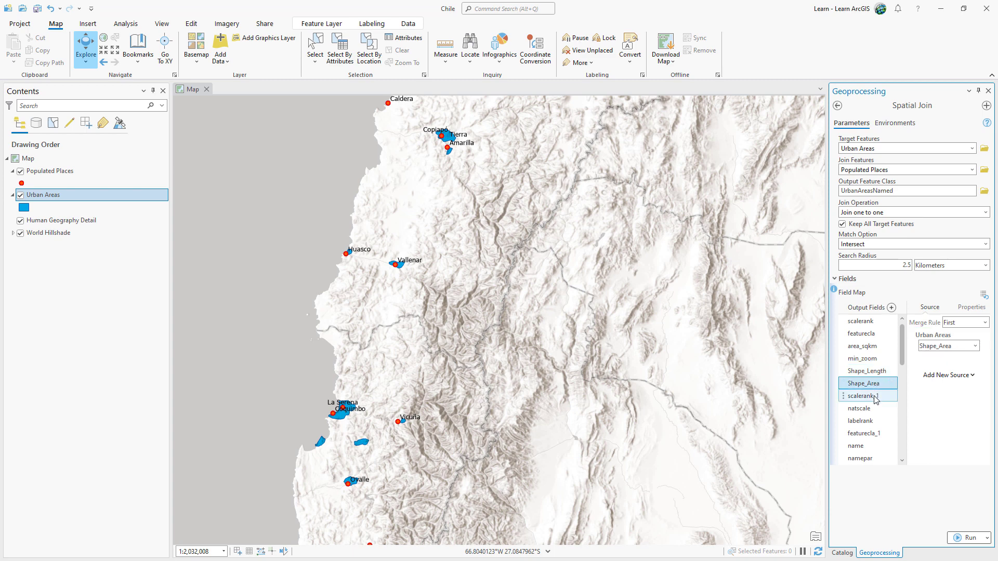
pyautogui.click(866, 396)
pyautogui.click(863, 422)
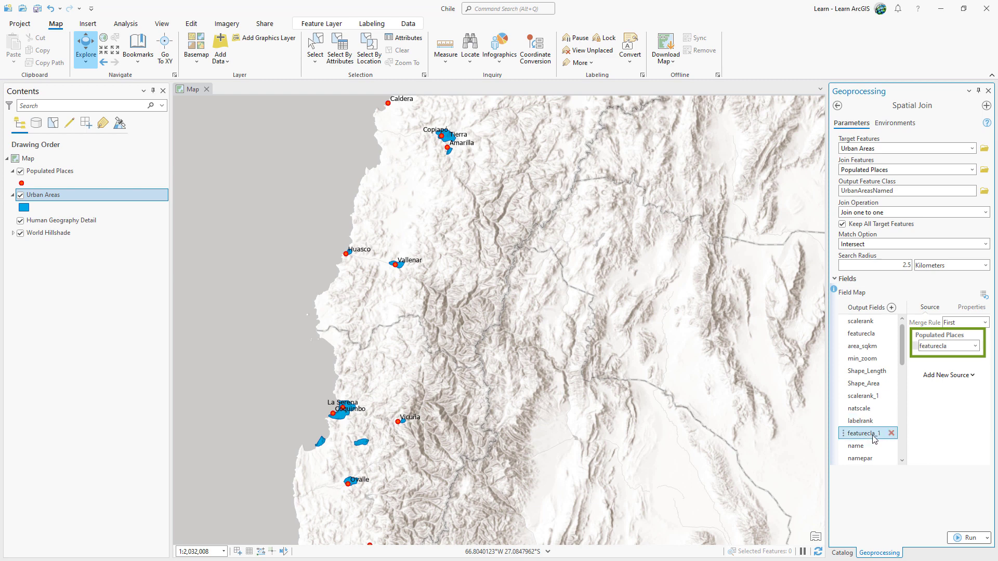
# - Delete every Populated Places field except name, including duplicates, and run the join
pyautogui.click(867, 446)
pyautogui.click(867, 459)
pyautogui.scroll(-5, 881, 409)
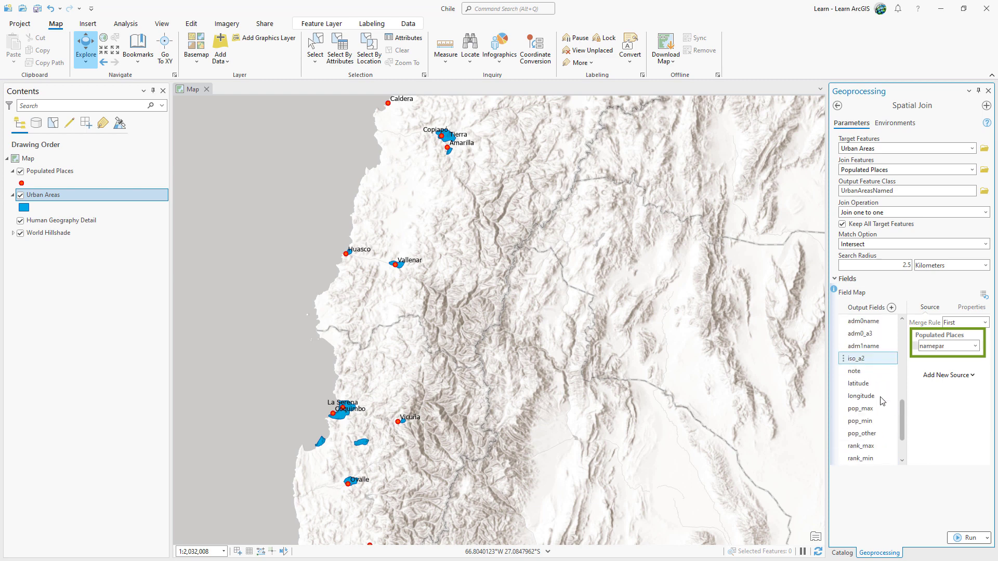
pyautogui.click(873, 458)
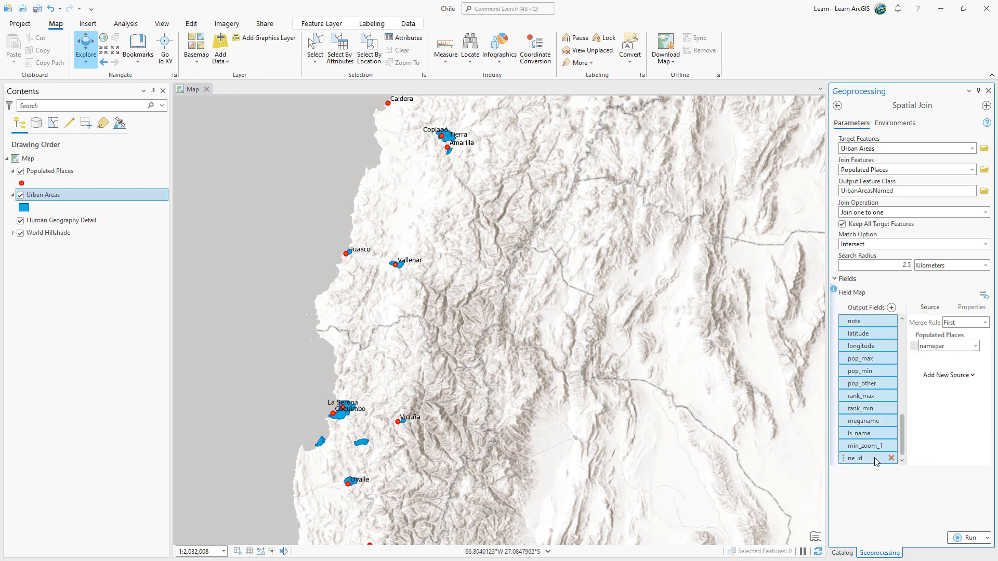
pyautogui.scroll(5, 888, 458)
pyautogui.click(865, 446)
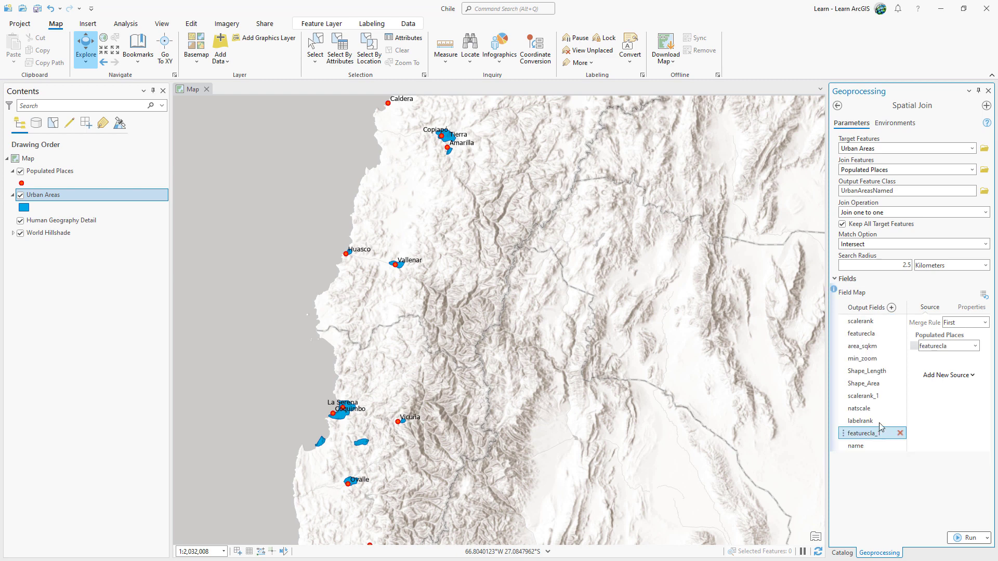
pyautogui.keyDown('ctrl'); pyautogui.click(865, 421); pyautogui.keyUp('ctrl')
pyautogui.keyDown('ctrl'); pyautogui.click(865, 396); pyautogui.keyUp('ctrl')
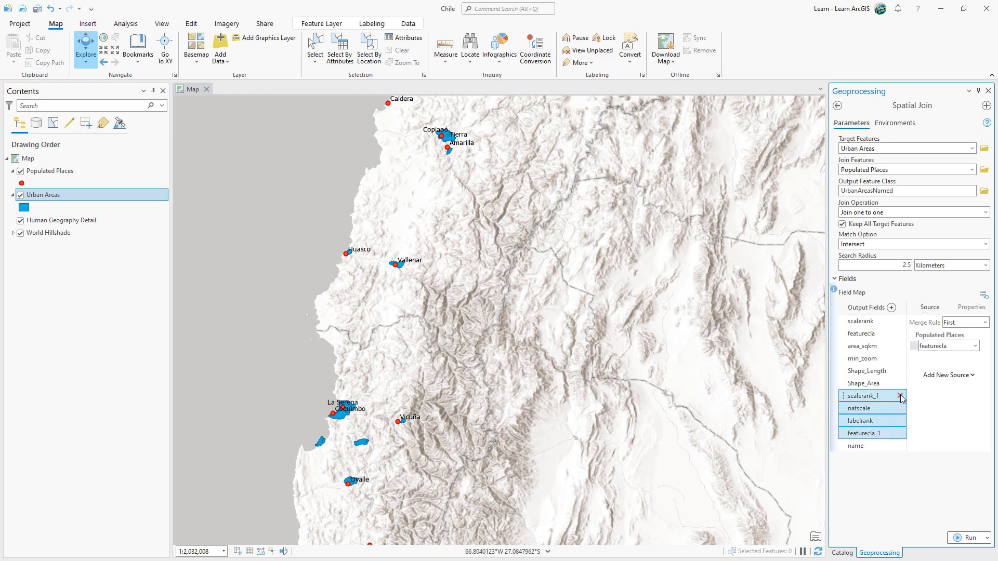
pyautogui.click(900, 396)
pyautogui.click(967, 537)
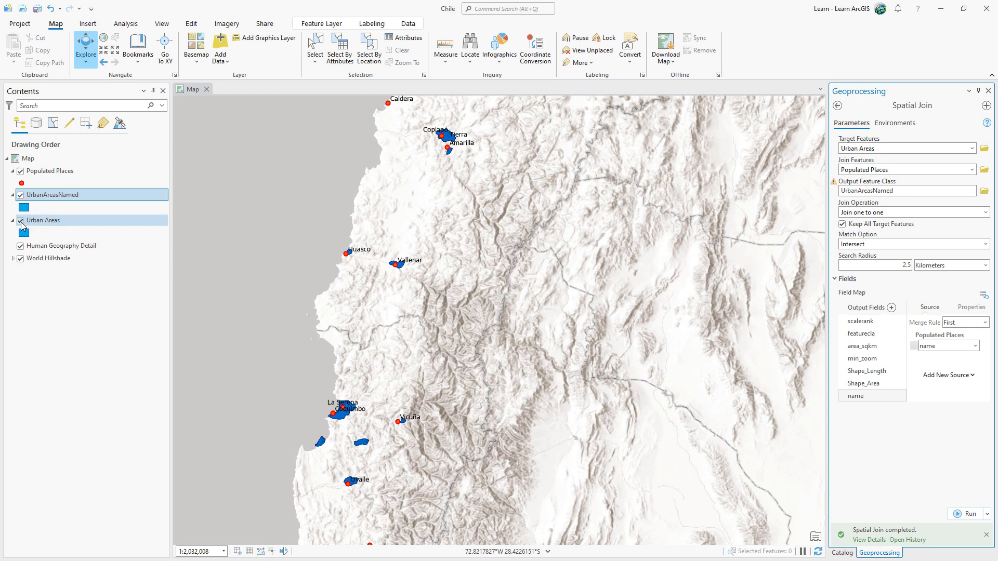
# - Hide Urban Areas and check the joined names on the Vicuña and Coquimbo polygons
pyautogui.click(20, 221)
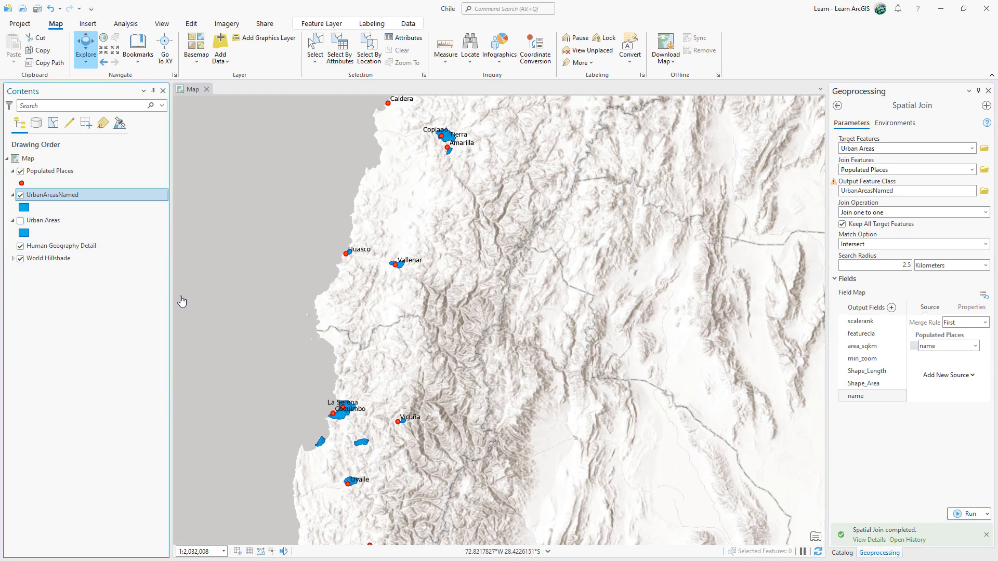
pyautogui.click(404, 423)
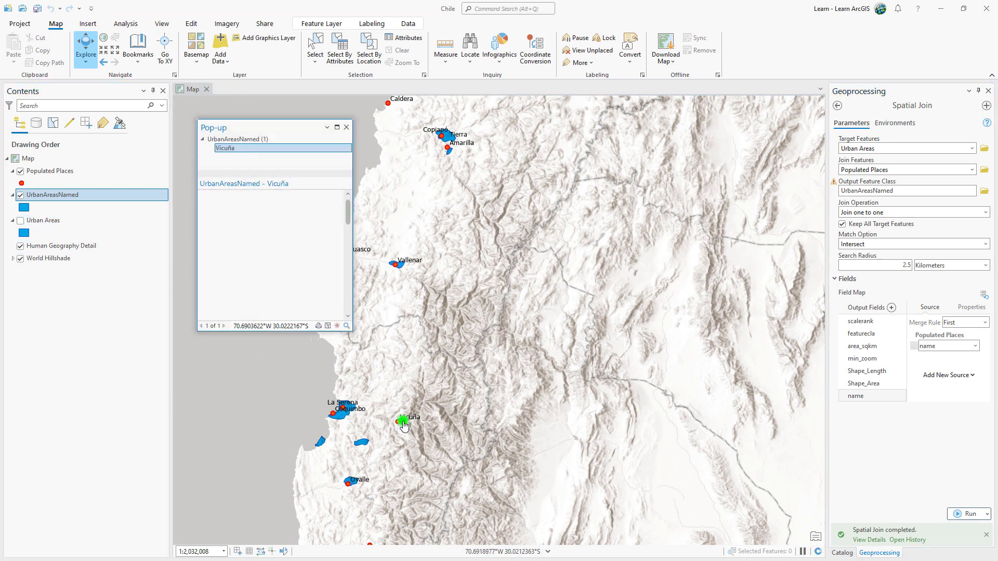
pyautogui.moveTo(271, 290); pyautogui.dragTo(251, 291)
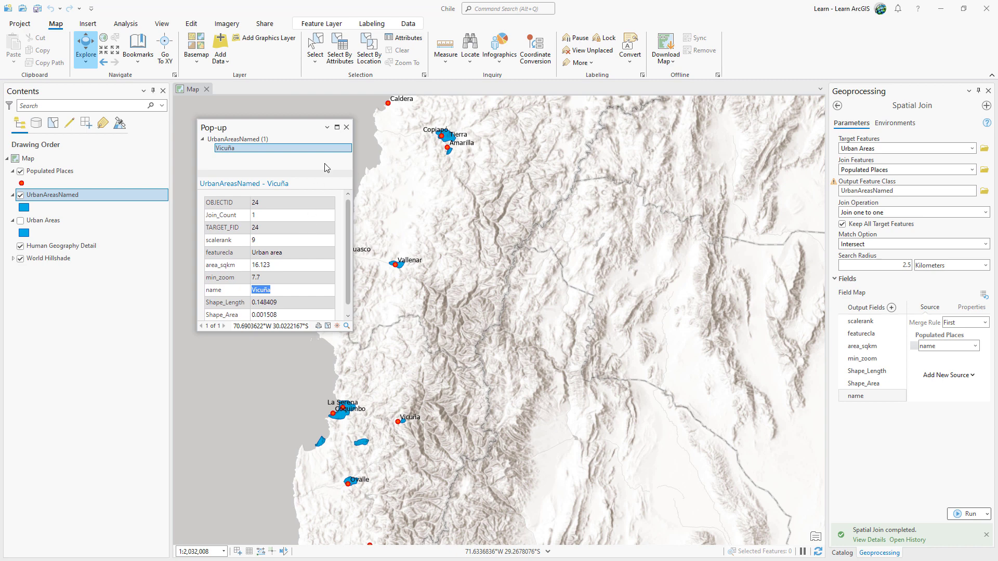
pyautogui.click(346, 127)
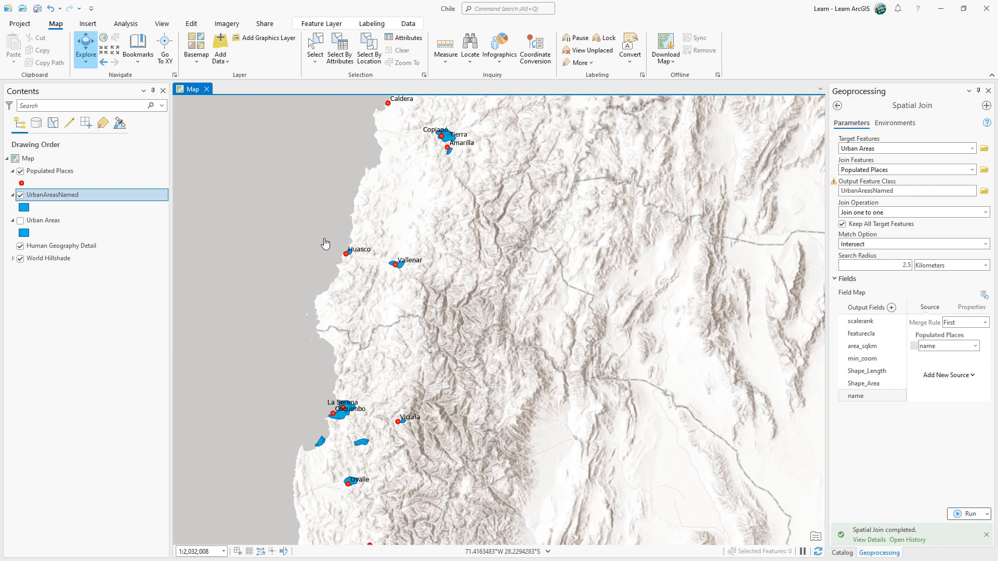
pyautogui.click(343, 415)
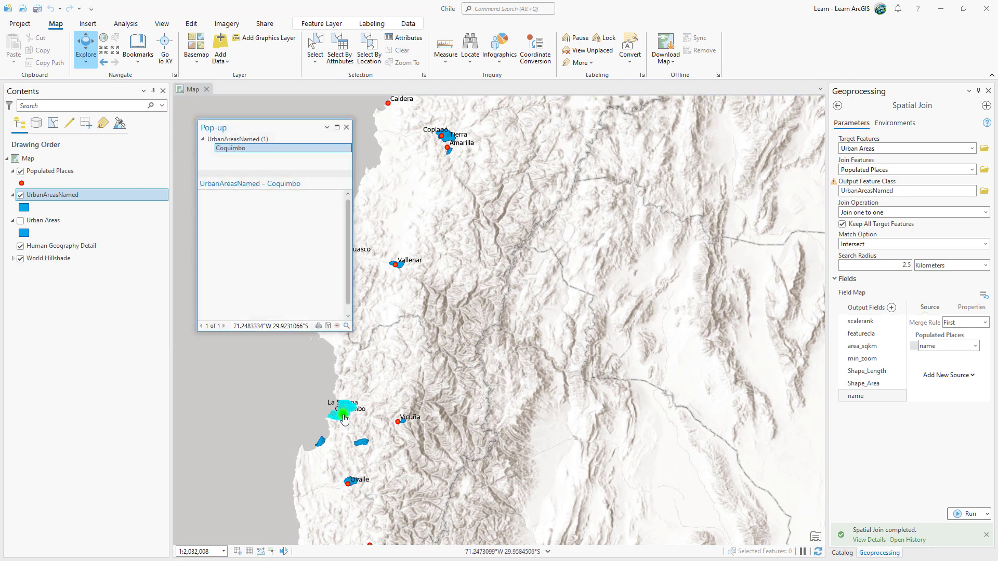
pyautogui.moveTo(280, 290); pyautogui.dragTo(252, 290)
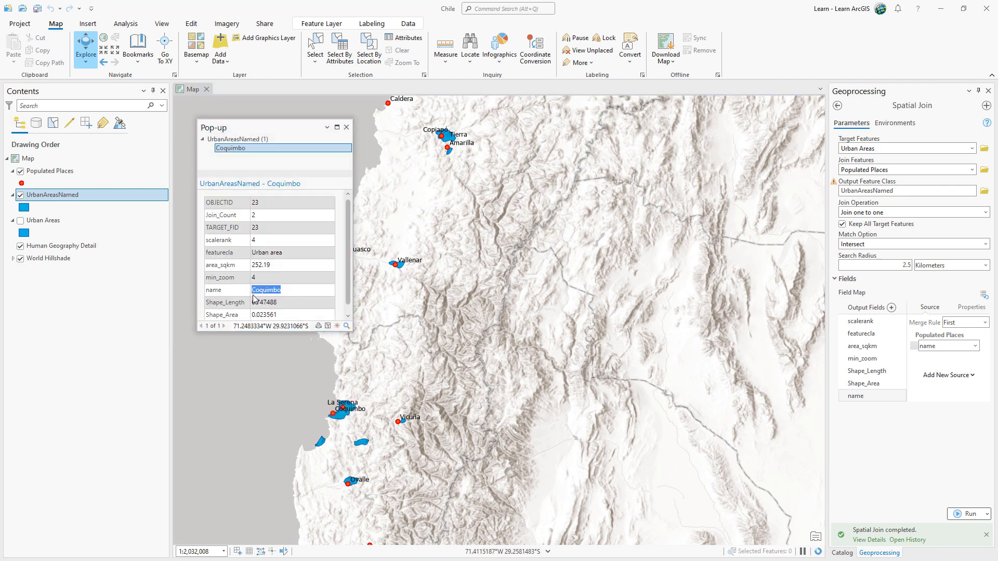
pyautogui.click(346, 127)
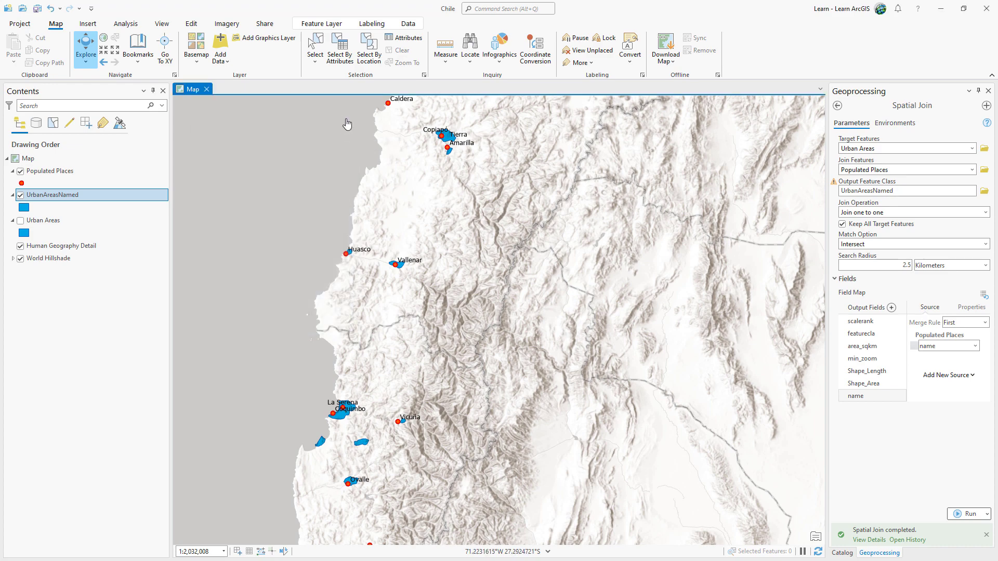
# - Select UrbanAreasNamed features where Join_Count is greater than 1, giving four polygons
pyautogui.click(339, 51)
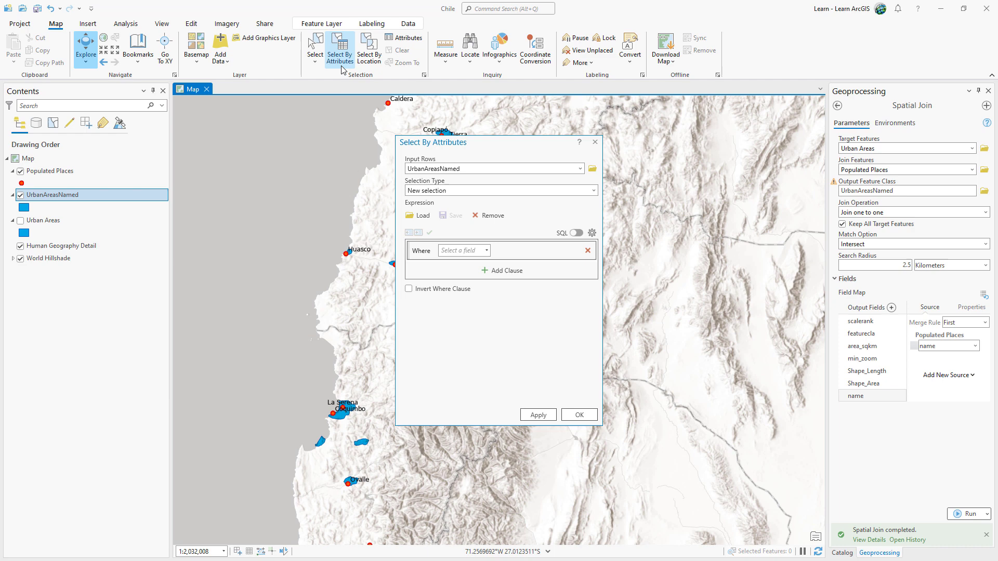
pyautogui.click(487, 251)
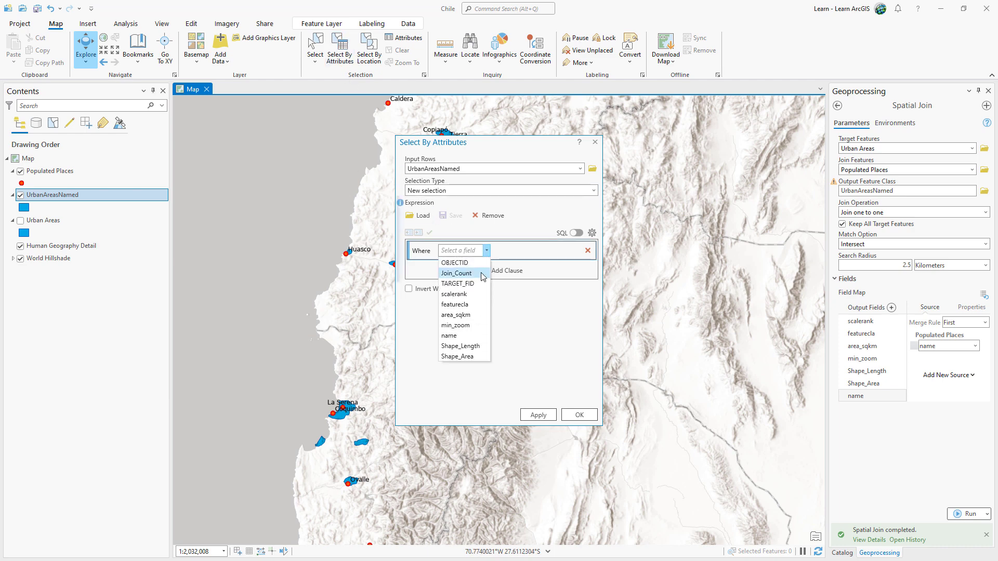
pyautogui.click(464, 274)
pyautogui.click(521, 251)
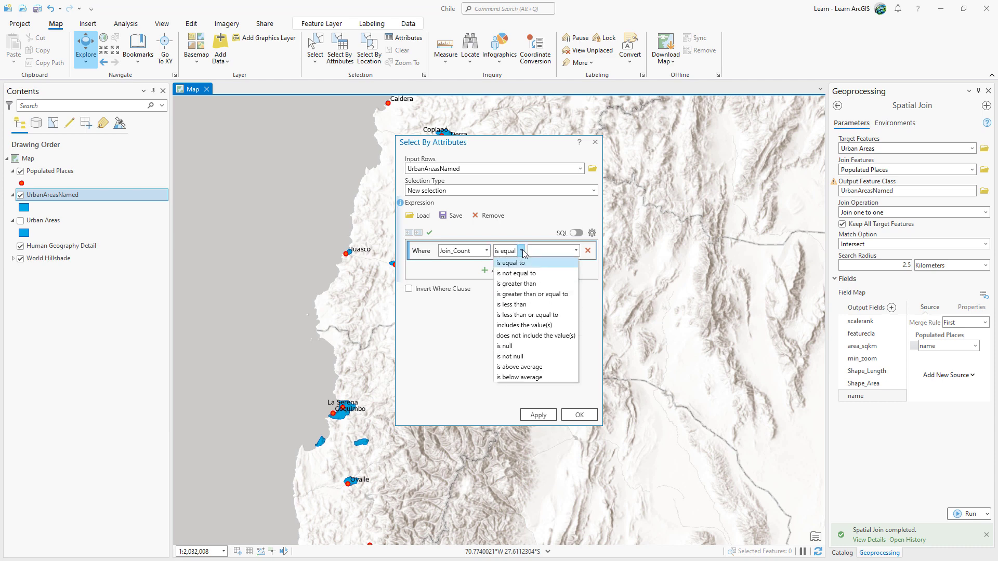
pyautogui.click(517, 283)
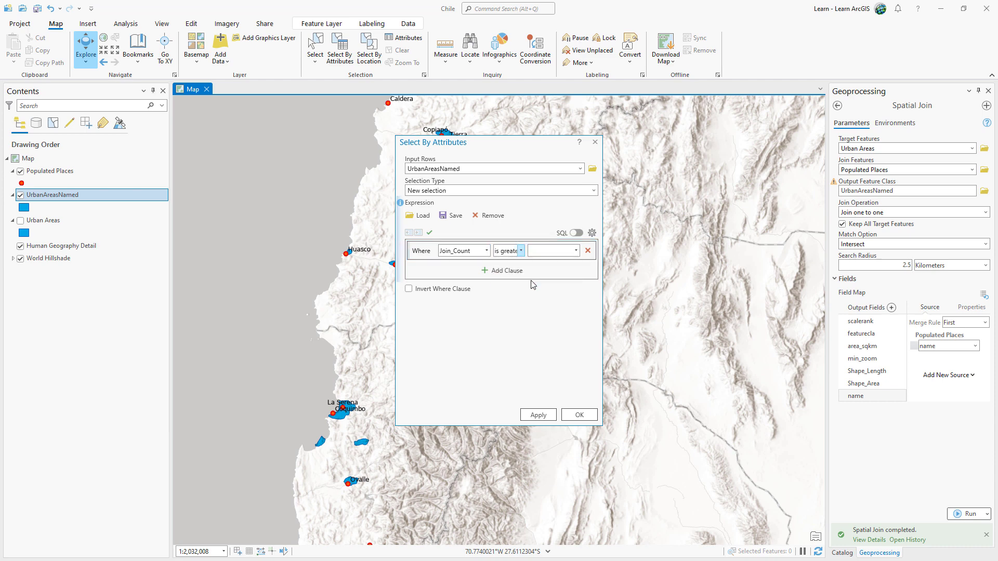
pyautogui.click(549, 250)
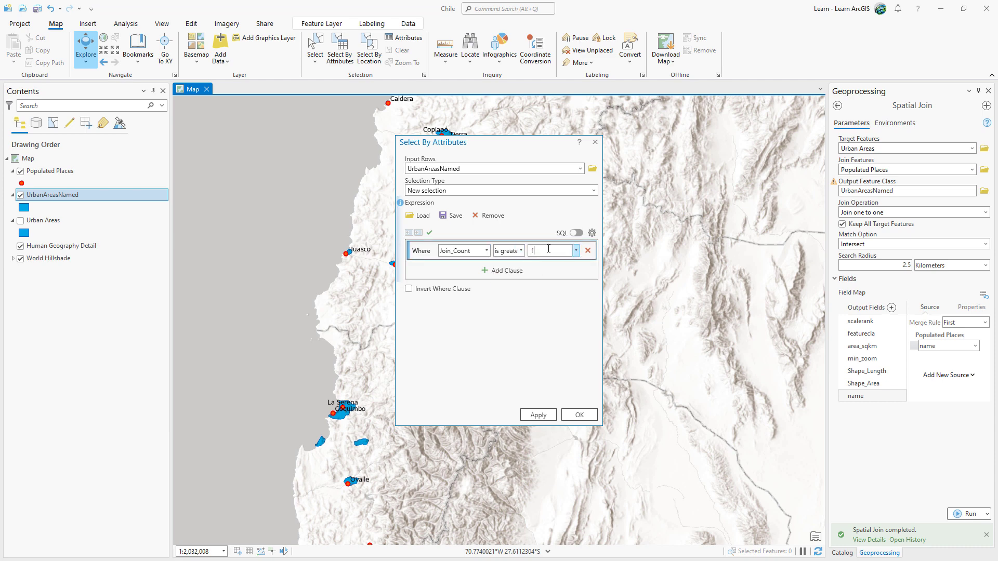
pyautogui.click(545, 278)
pyautogui.click(568, 417)
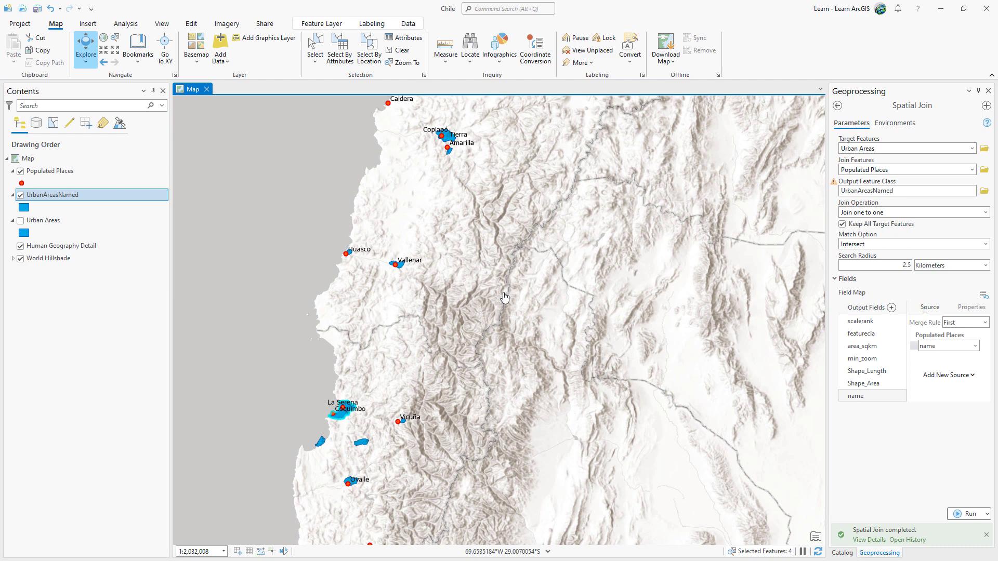
# - Zoom to Coquimbo, rename it 'Coquimbo, La Serena', and enable Auto Apply
pyautogui.click(408, 40)
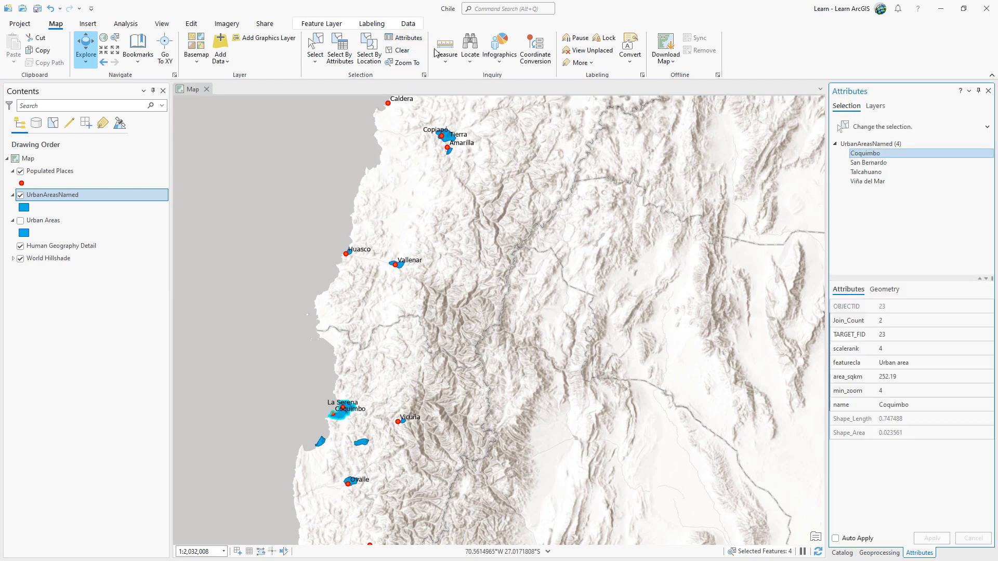
pyautogui.rightClick(864, 154)
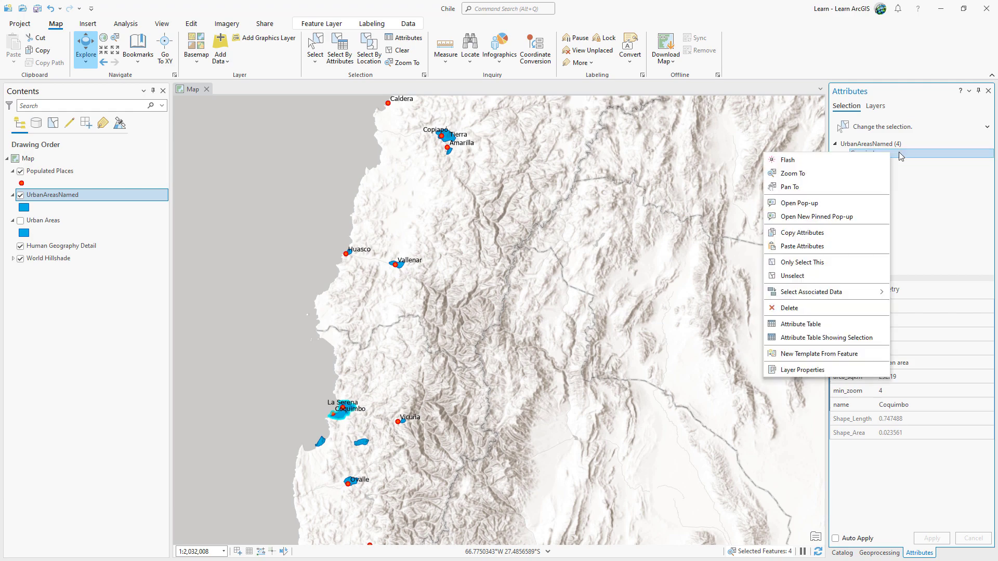
pyautogui.click(872, 175)
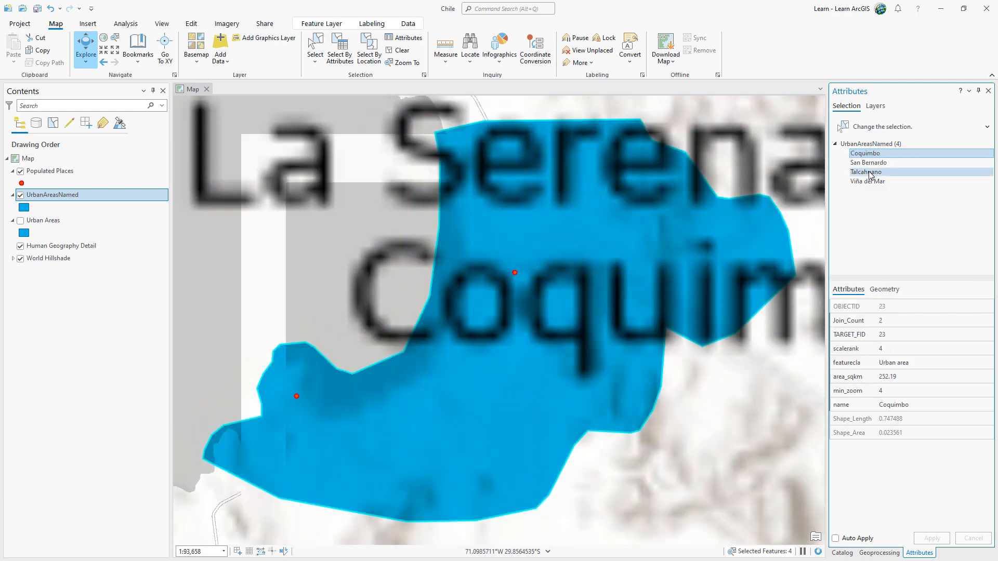
pyautogui.click(926, 404)
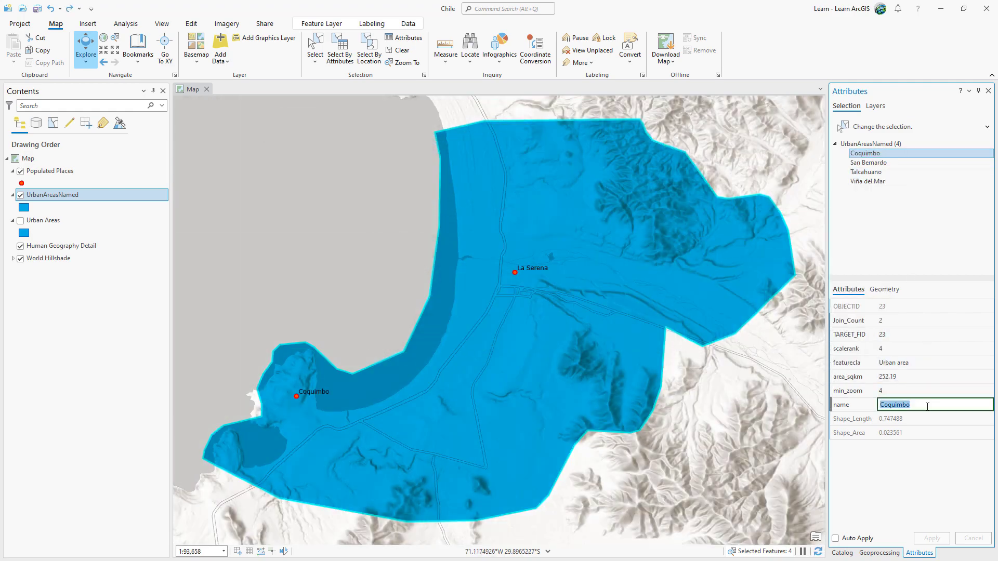
pyautogui.click(927, 404)
pyautogui.write('La Serena')
pyautogui.press('Return')
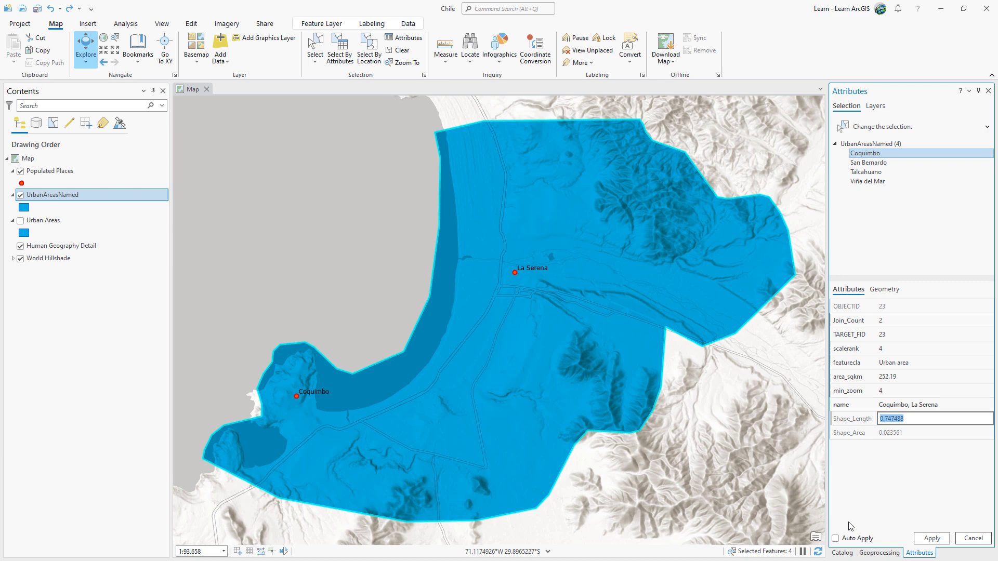
pyautogui.click(835, 539)
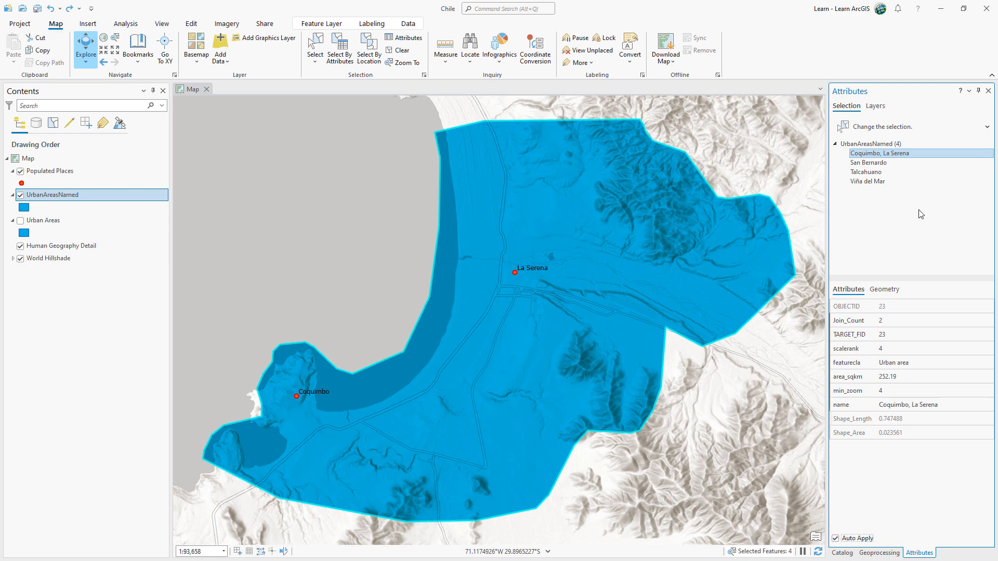
# - Rename the others 'Santiago, San Bernardo', 'Talcahuano, Concepción' and 'Viña del Mar, Valparaíso'
pyautogui.click(868, 162)
pyautogui.doubleClick(931, 403)
pyautogui.write('Santiago, San Bernardo')
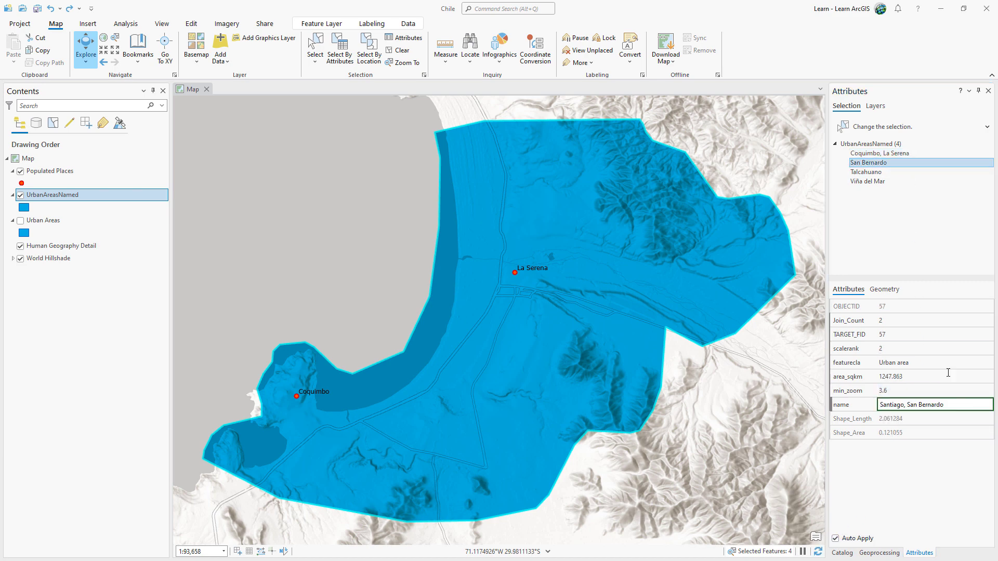
pyautogui.press('Return')
pyautogui.press('Down')
pyautogui.write(', Concepción')
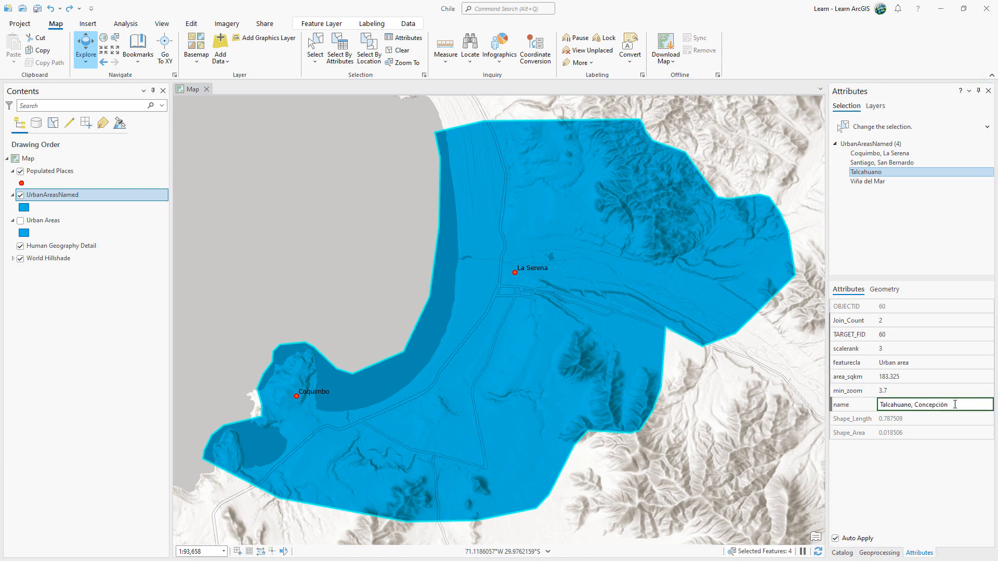
pyautogui.press('Return')
pyautogui.press('Down')
pyautogui.doubleClick(935, 404)
pyautogui.write('Viña del Mar, Valparaíso')
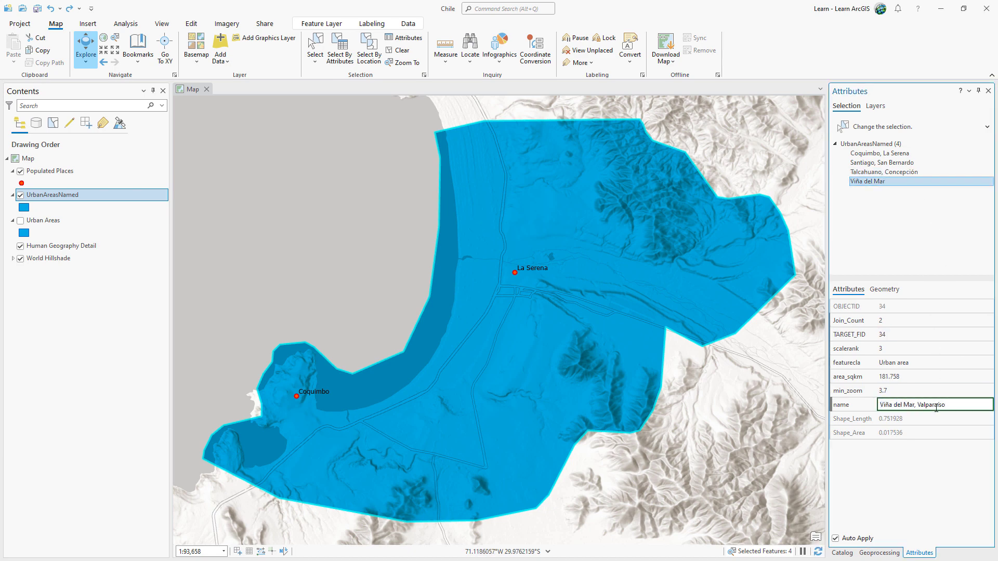
pyautogui.press('Return')
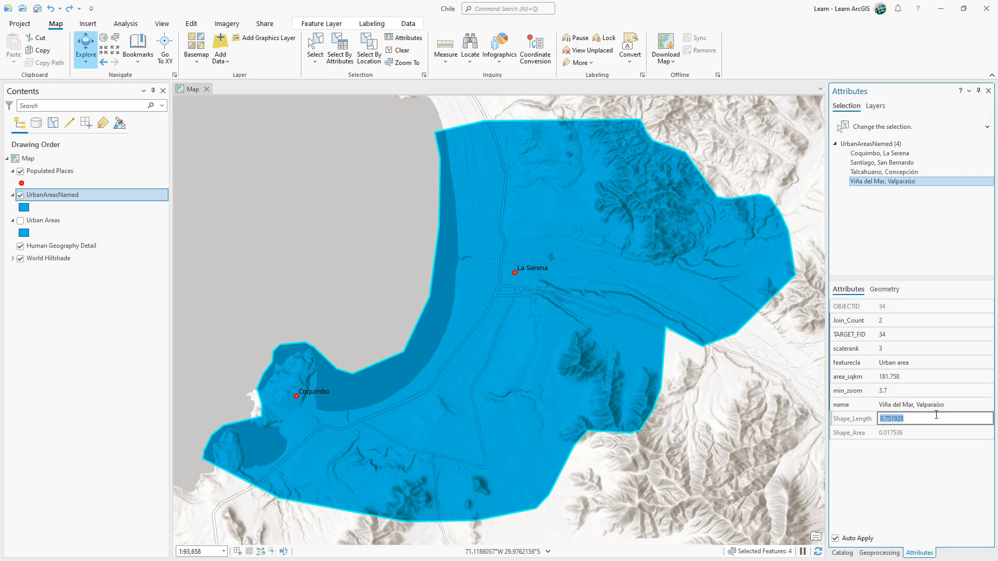
# - Clear the feature selection and save all attribute edits to UrbanAreasNamed
pyautogui.click(401, 50)
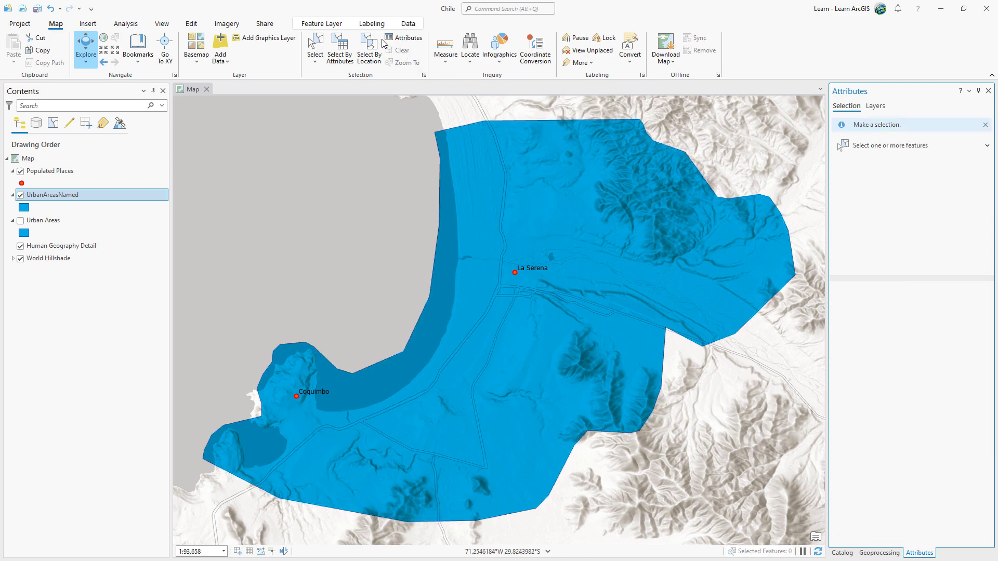
pyautogui.click(193, 23)
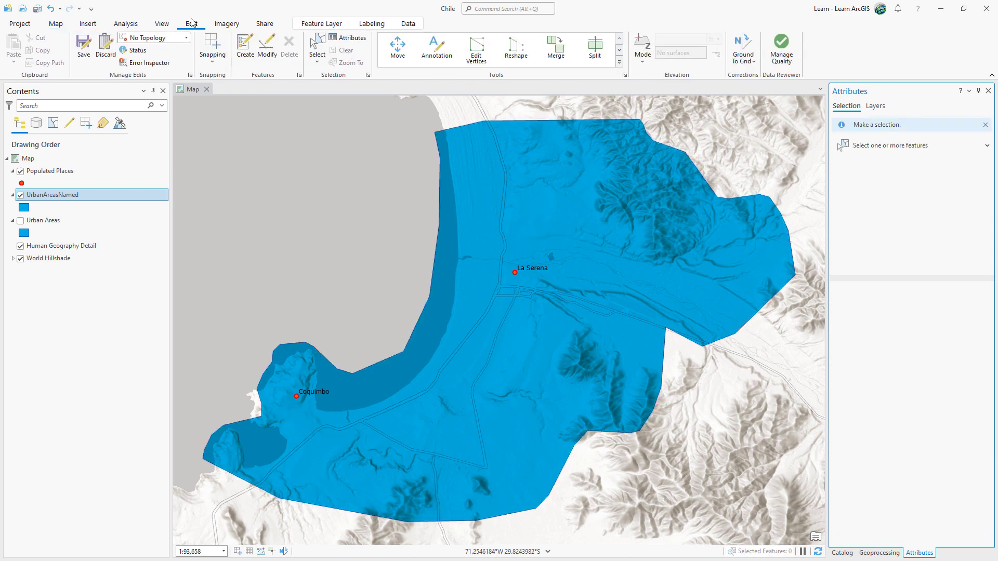
pyautogui.click(84, 47)
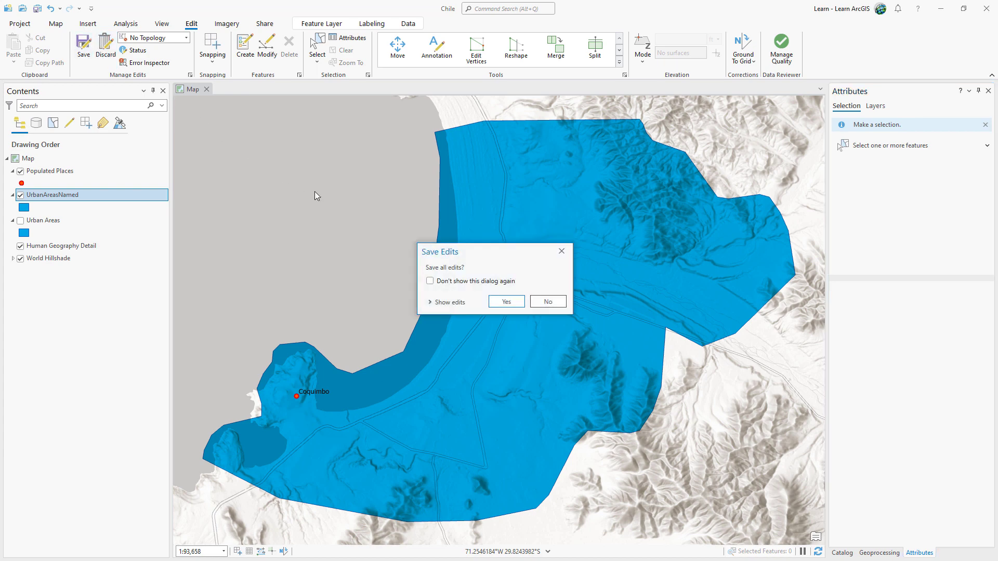
pyautogui.click(506, 302)
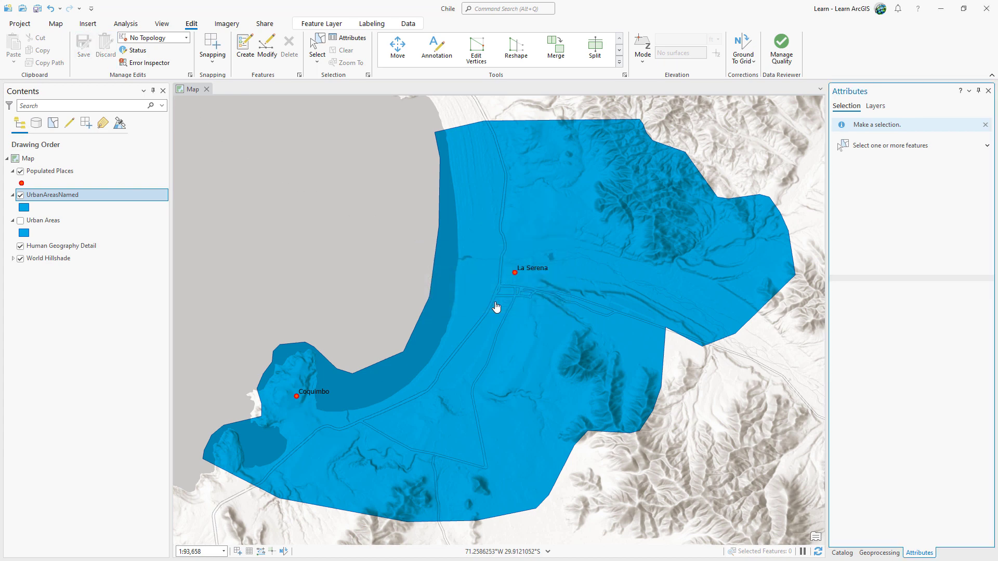
# - Zoom to UrbanAreasNamed, remove Urban Areas and Populated Places, then show Santiago's pop-up
pyautogui.rightClick(158, 193)
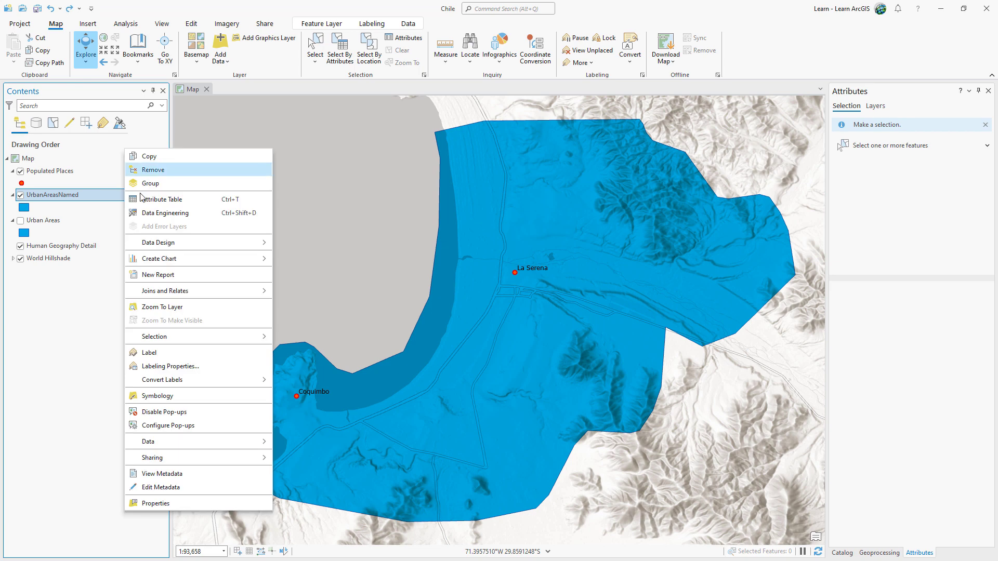
pyautogui.click(163, 307)
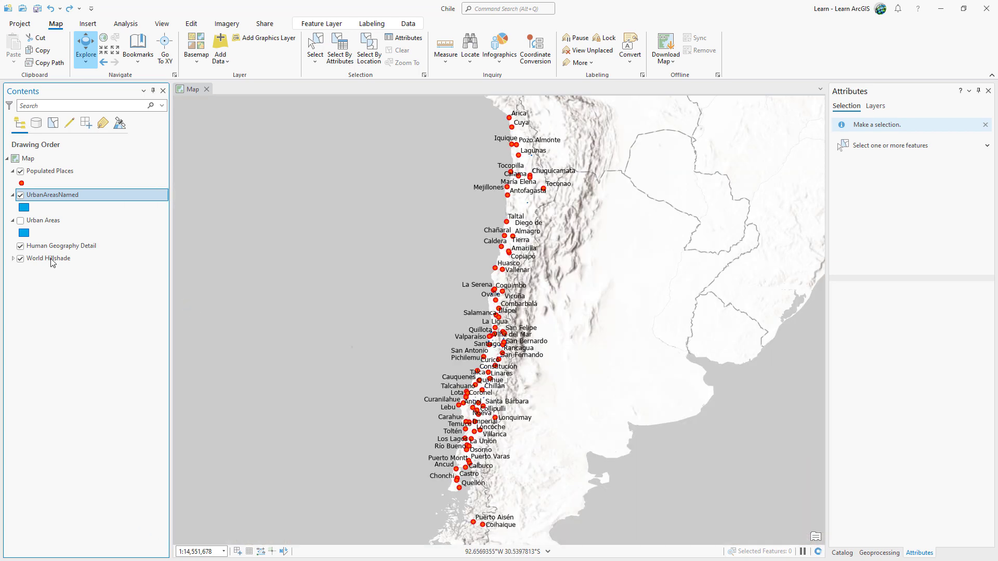
pyautogui.click(37, 224)
pyautogui.click(39, 171)
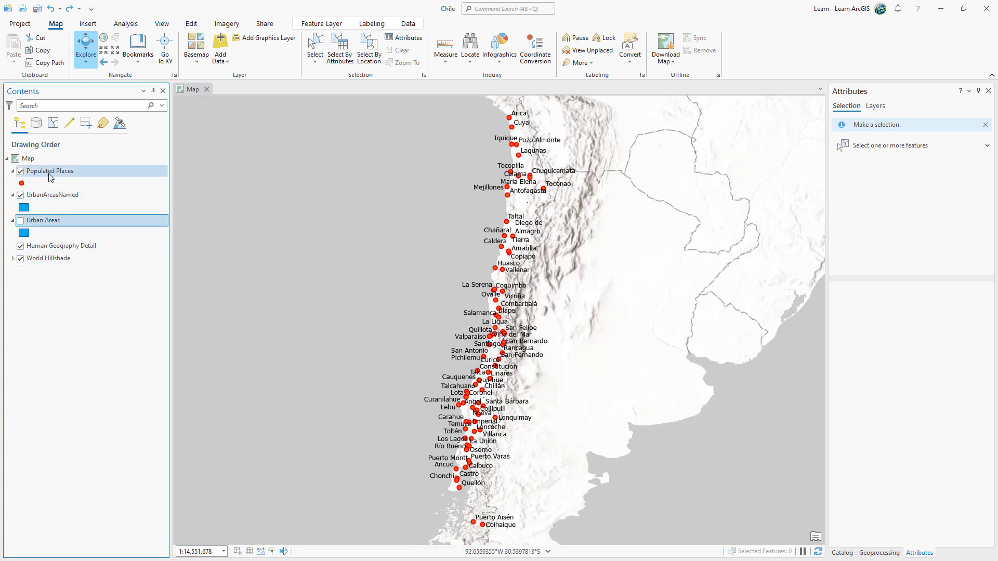
pyautogui.rightClick(46, 172)
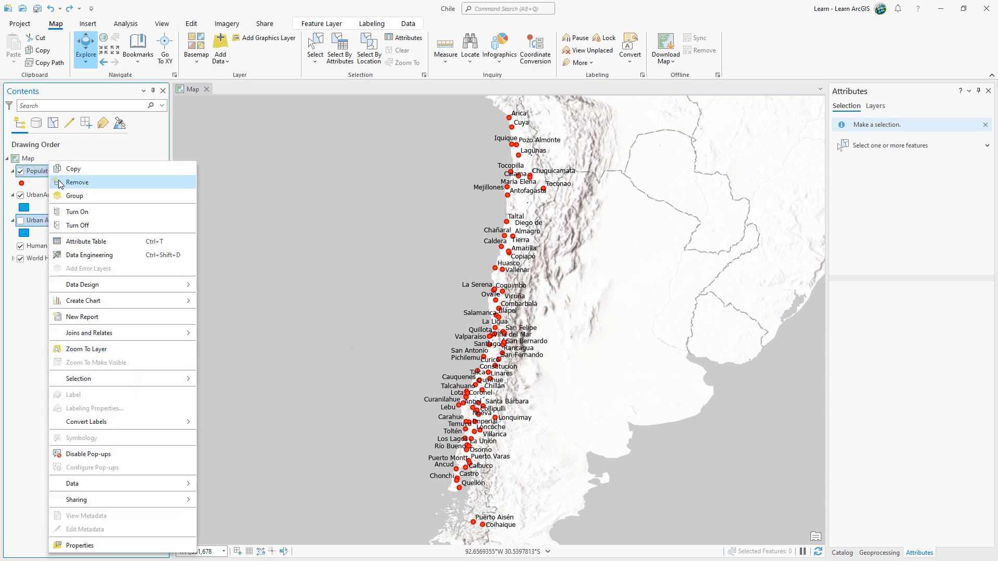
pyautogui.click(76, 181)
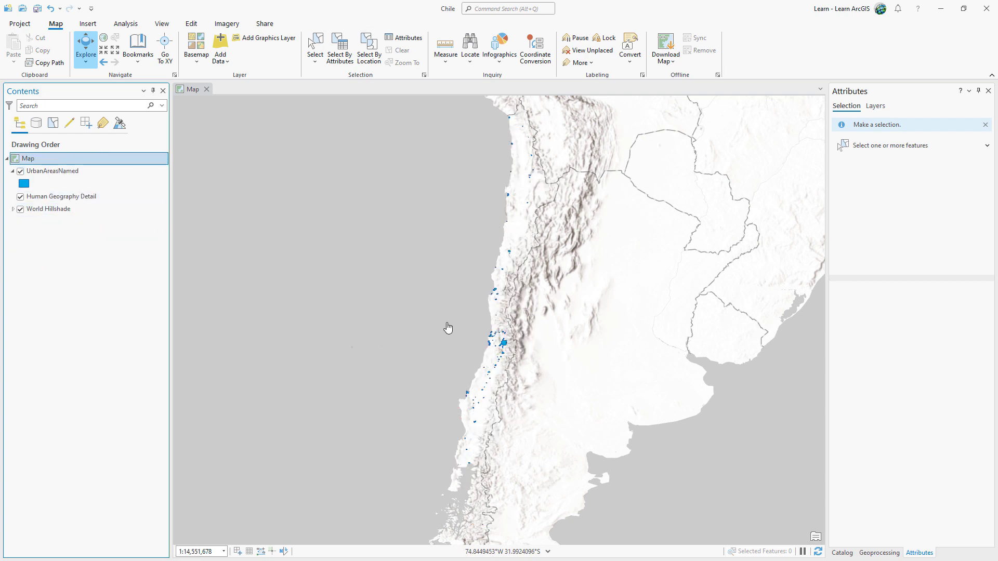
pyautogui.click(503, 344)
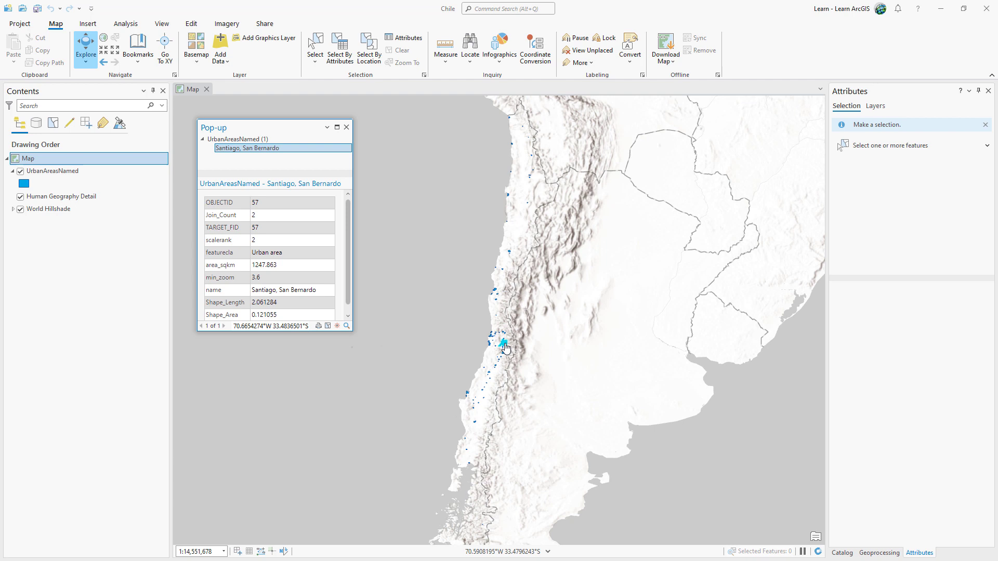